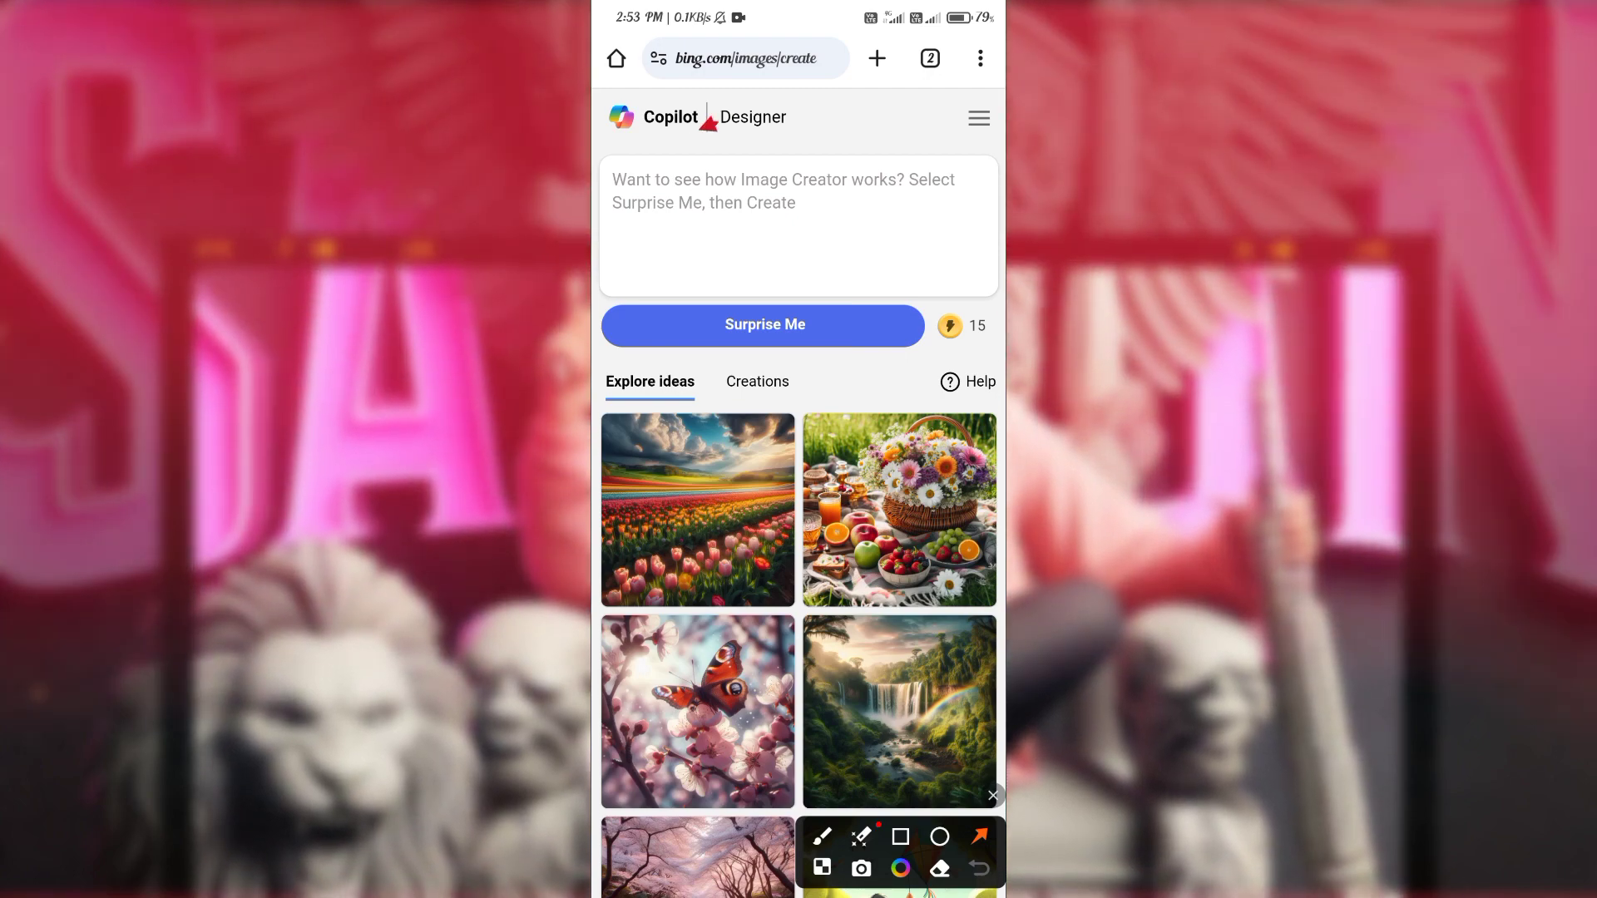
Paste the boy-on-throne prompt with lion, wings and neon text, and edit the name SAJAN.
{"action": "left_click", "coordinate": [992, 796]}
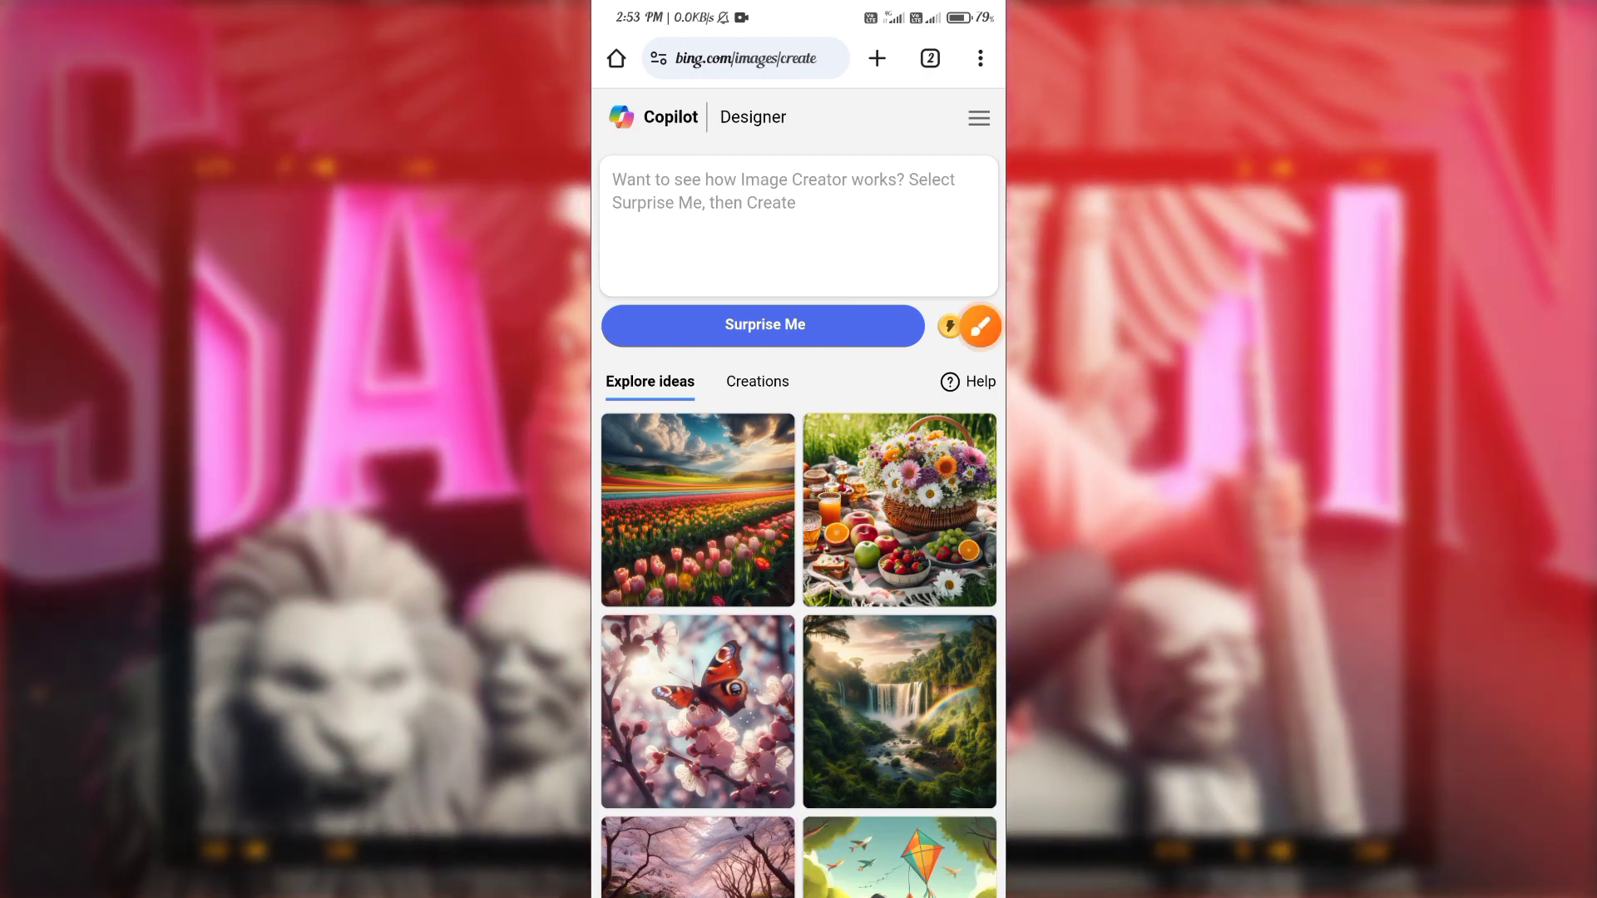
{"action": "left_click", "coordinate": [615, 188]}
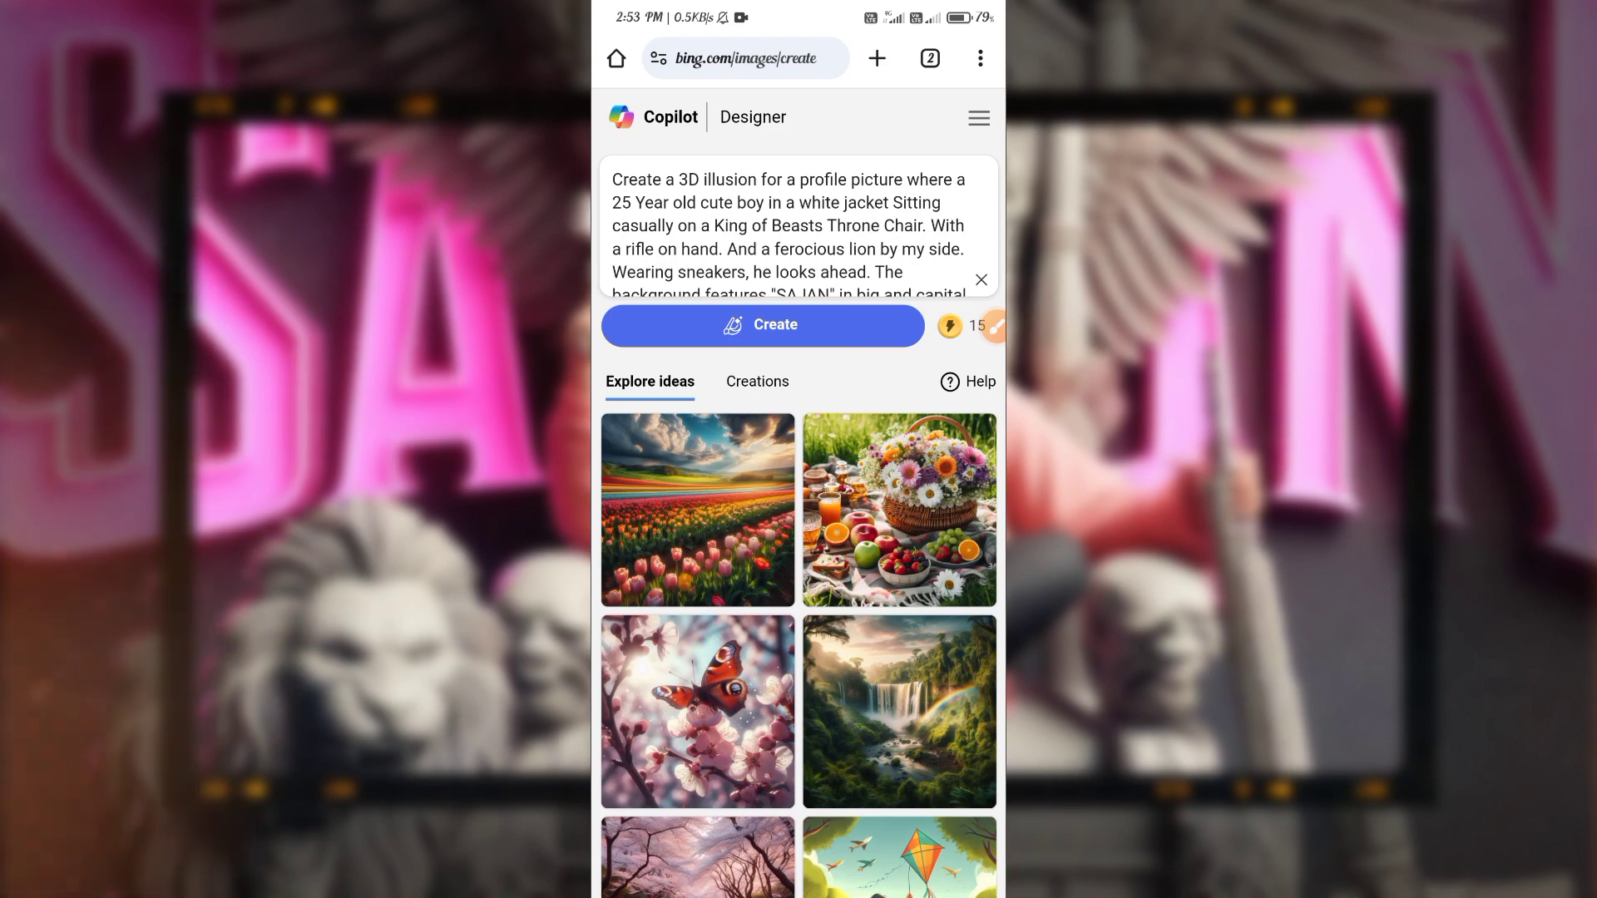
{"action": "scroll", "coordinate": [799, 225], "scroll_direction": "down", "scroll_amount": 2}
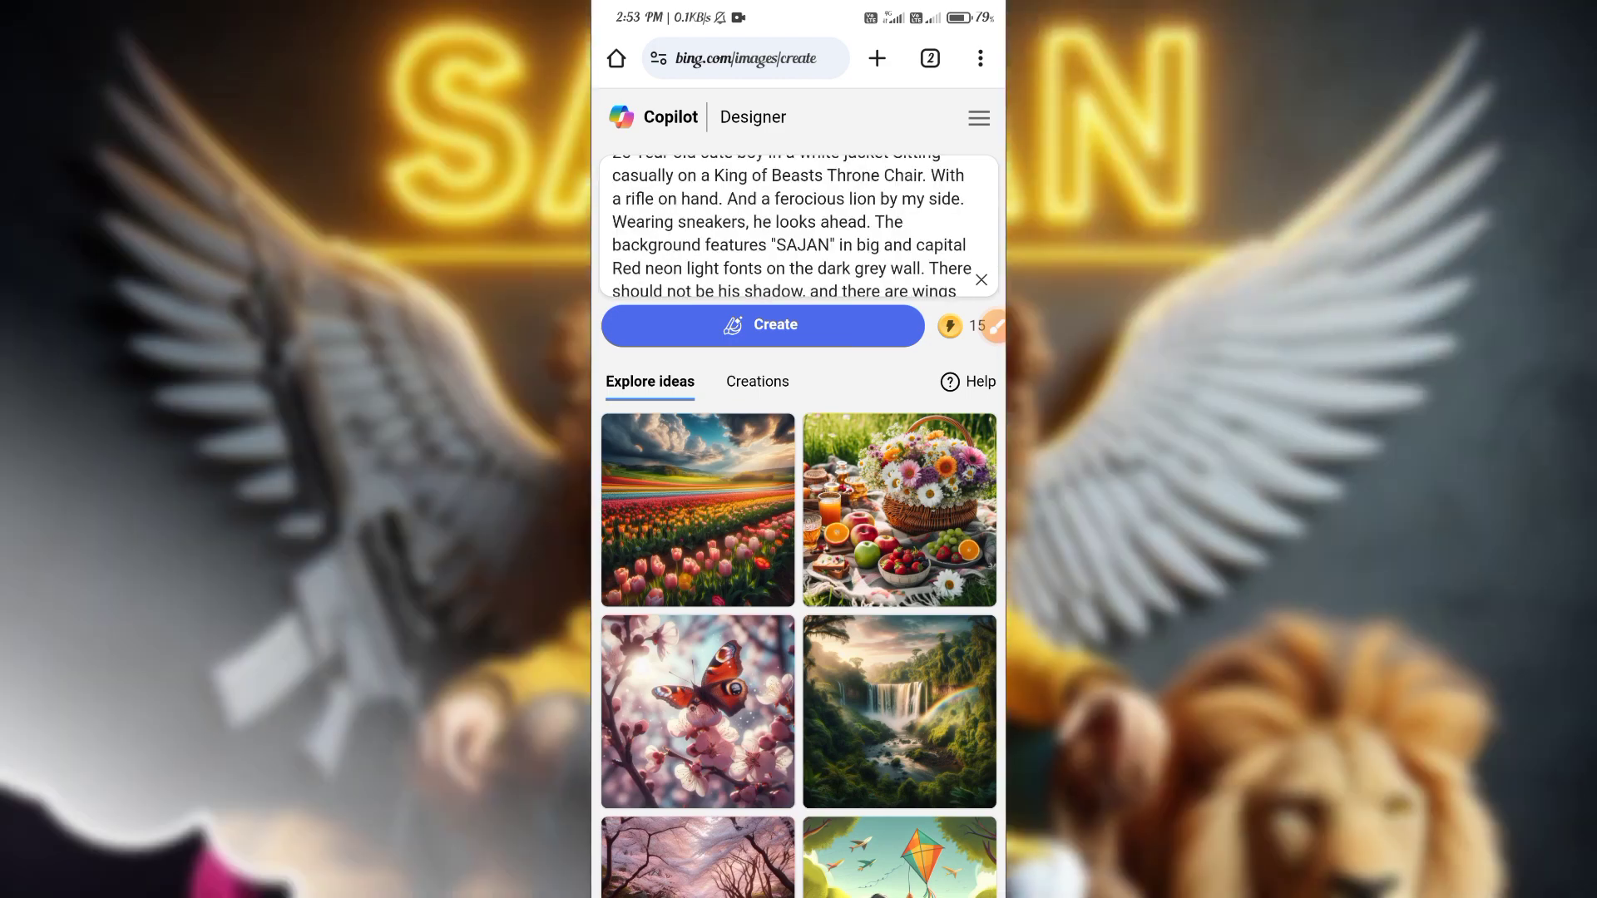
{"action": "left_click", "coordinate": [831, 268]}
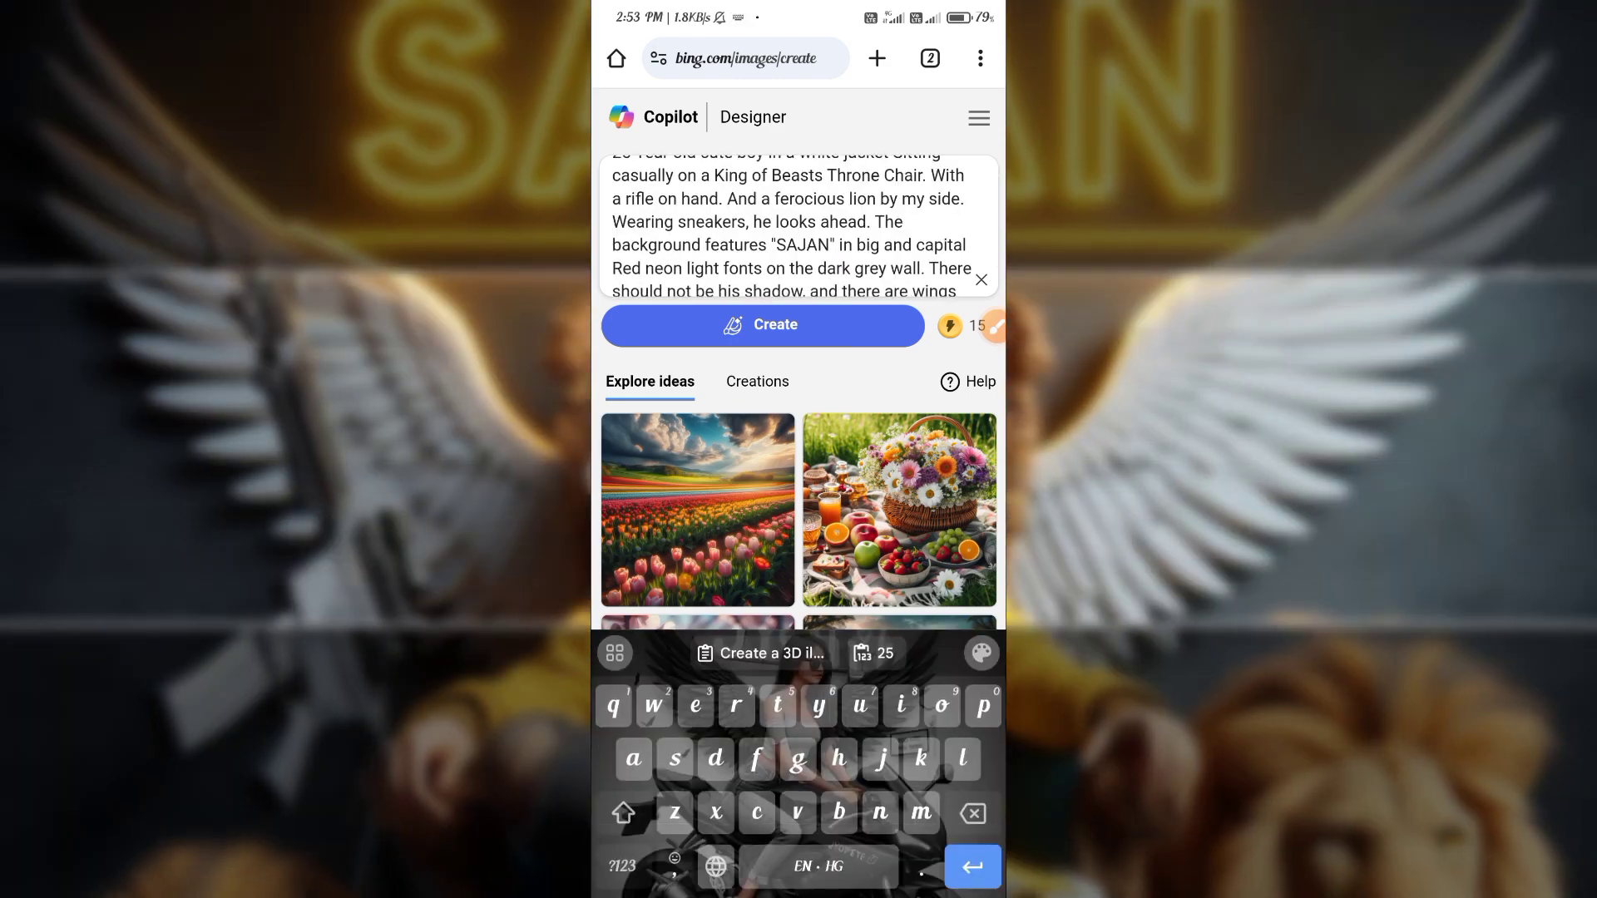
{"action": "left_click", "coordinate": [830, 244]}
{"action": "key", "text": "BackSpace"}
{"action": "key", "text": "BackSpace"}
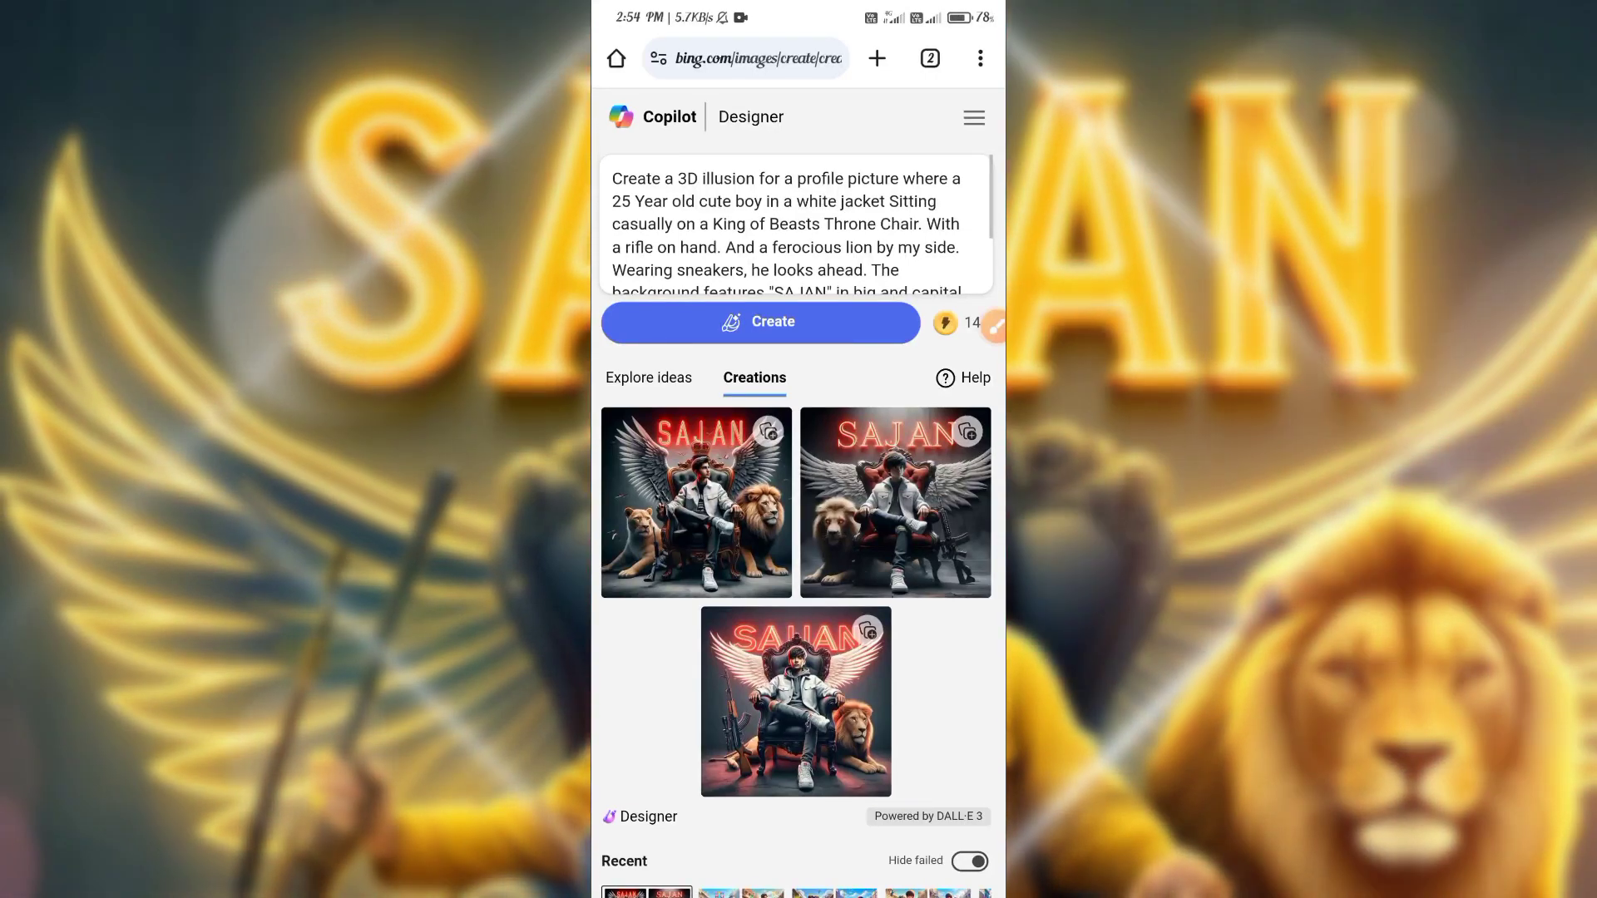
Open the first generated SAJAN image and download it to the Downloads folder.
{"action": "left_click", "coordinate": [993, 326]}
{"action": "left_click", "coordinate": [696, 503]}
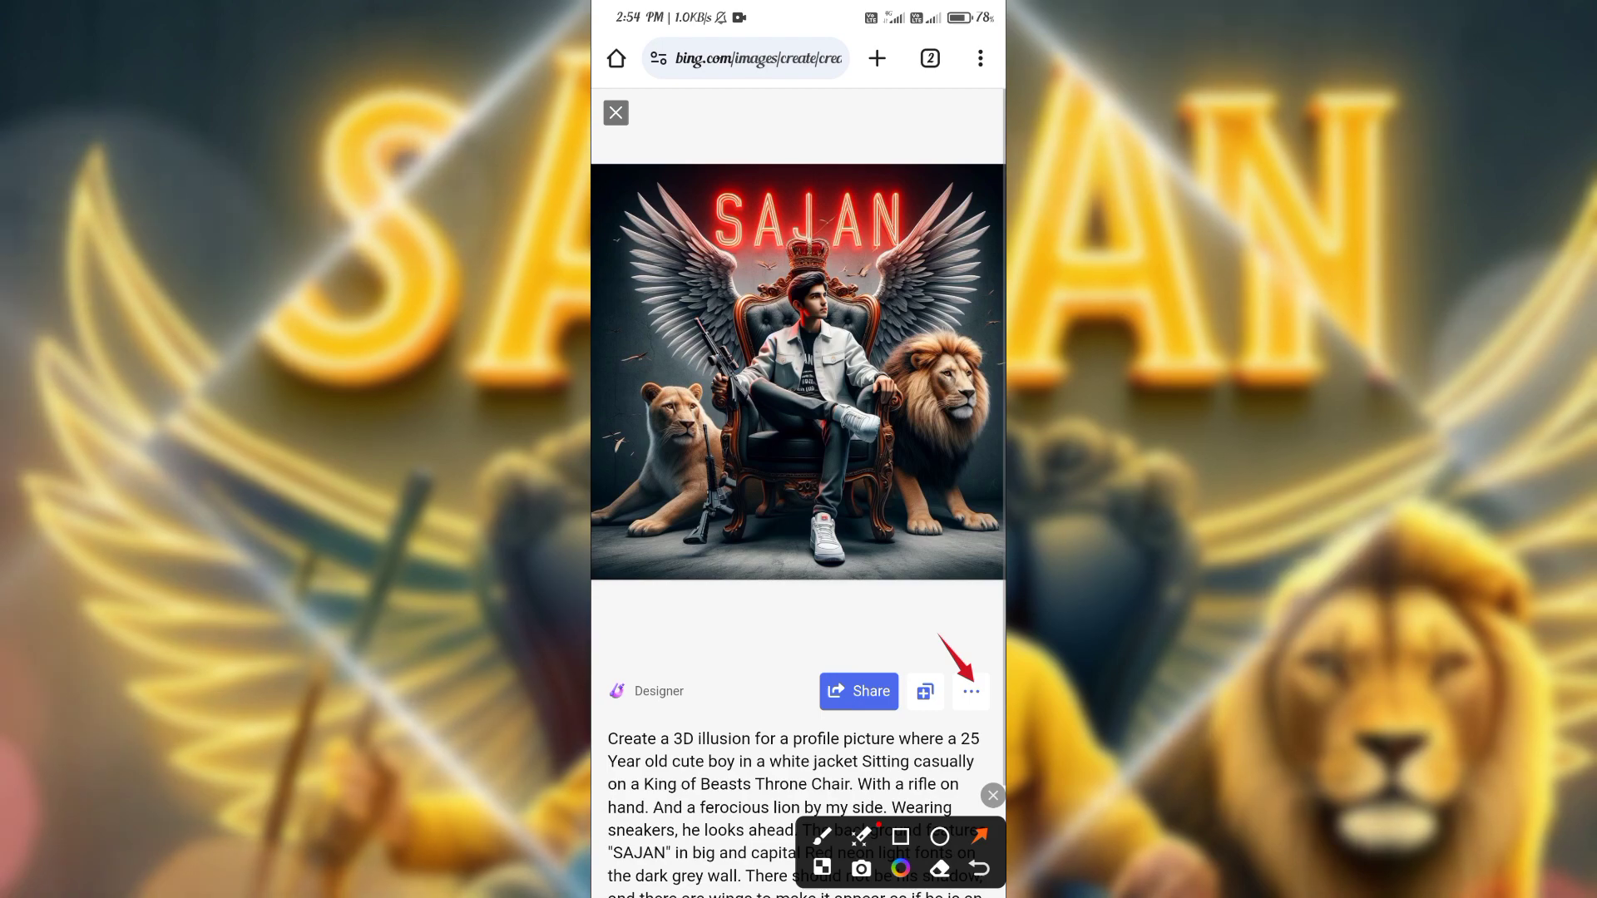
{"action": "left_click", "coordinate": [970, 691]}
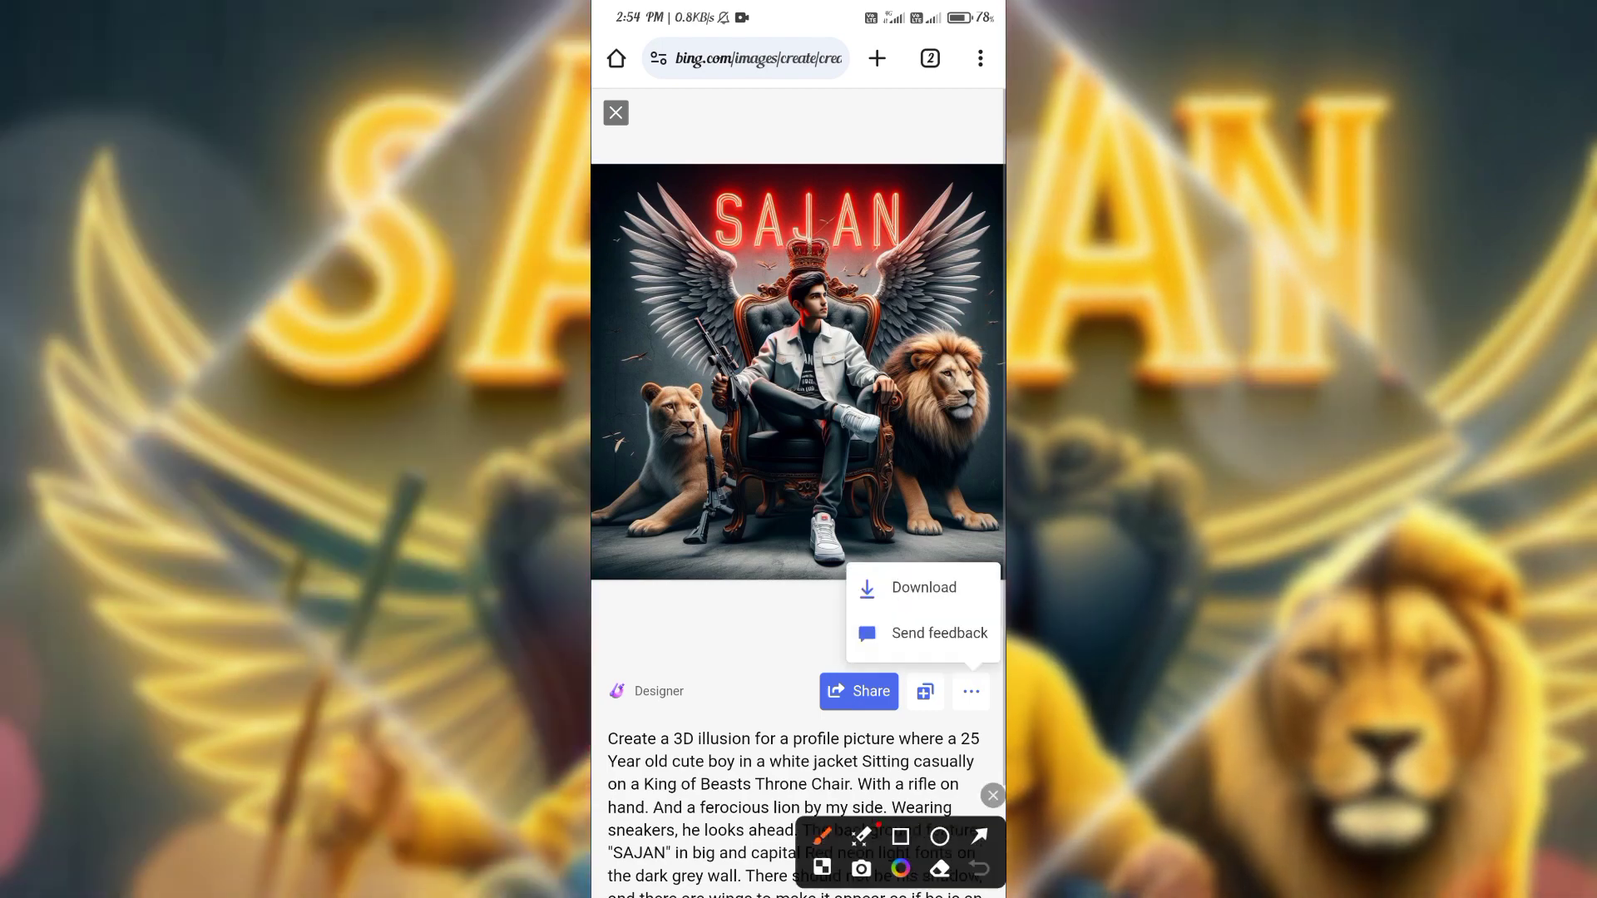
{"action": "left_click_drag", "start_coordinate": [946, 540], "coordinate": [935, 574]}
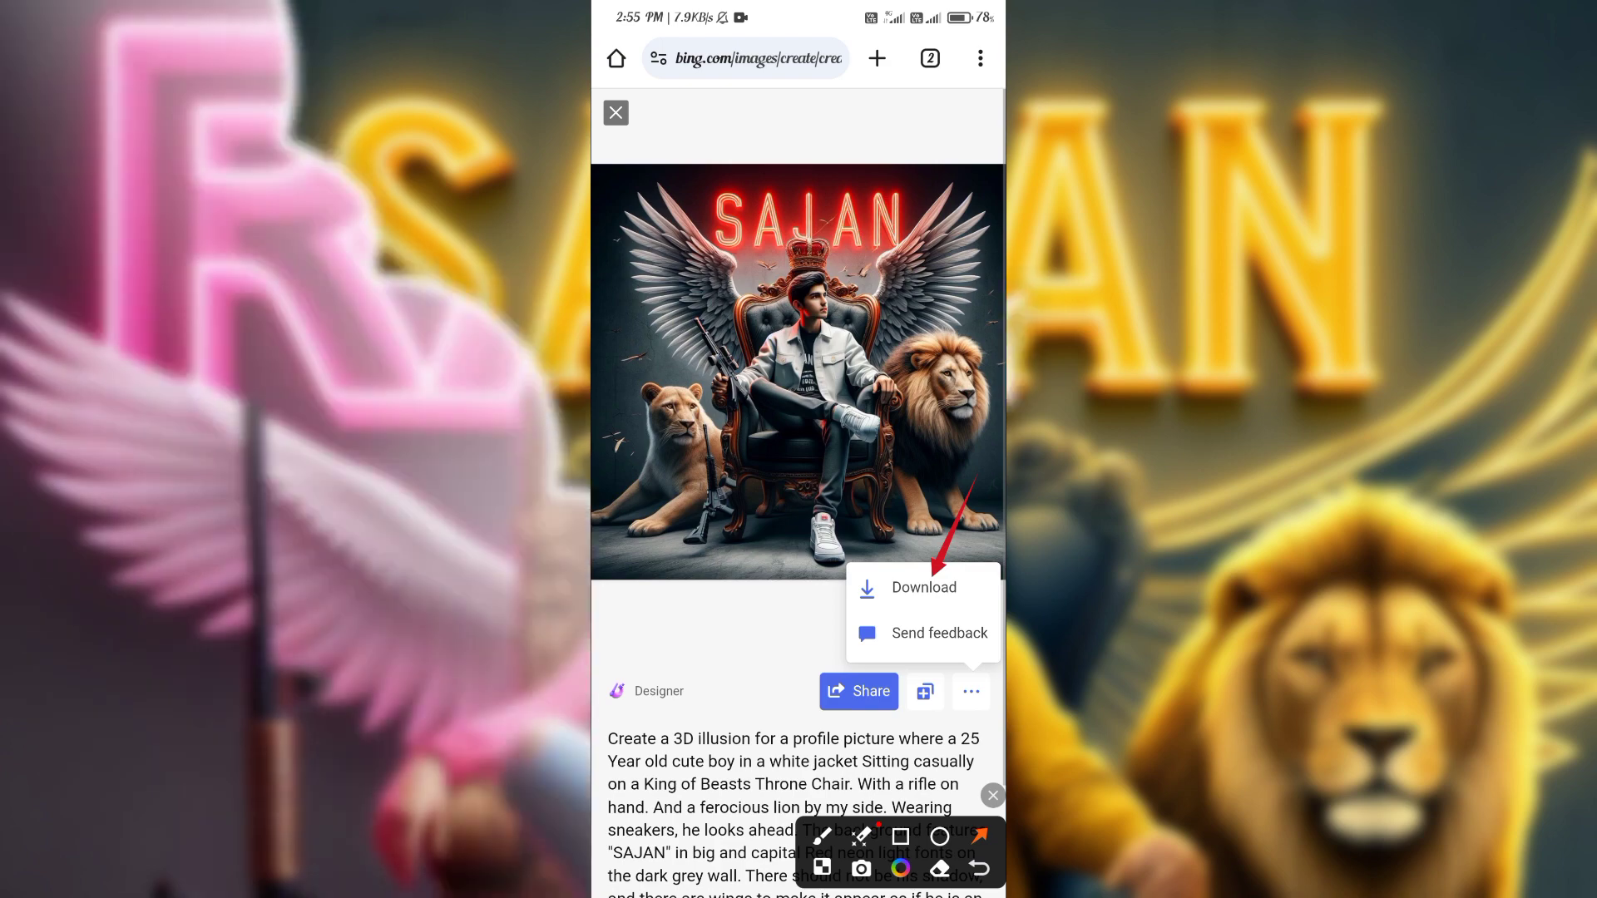
{"action": "left_click", "coordinate": [924, 588]}
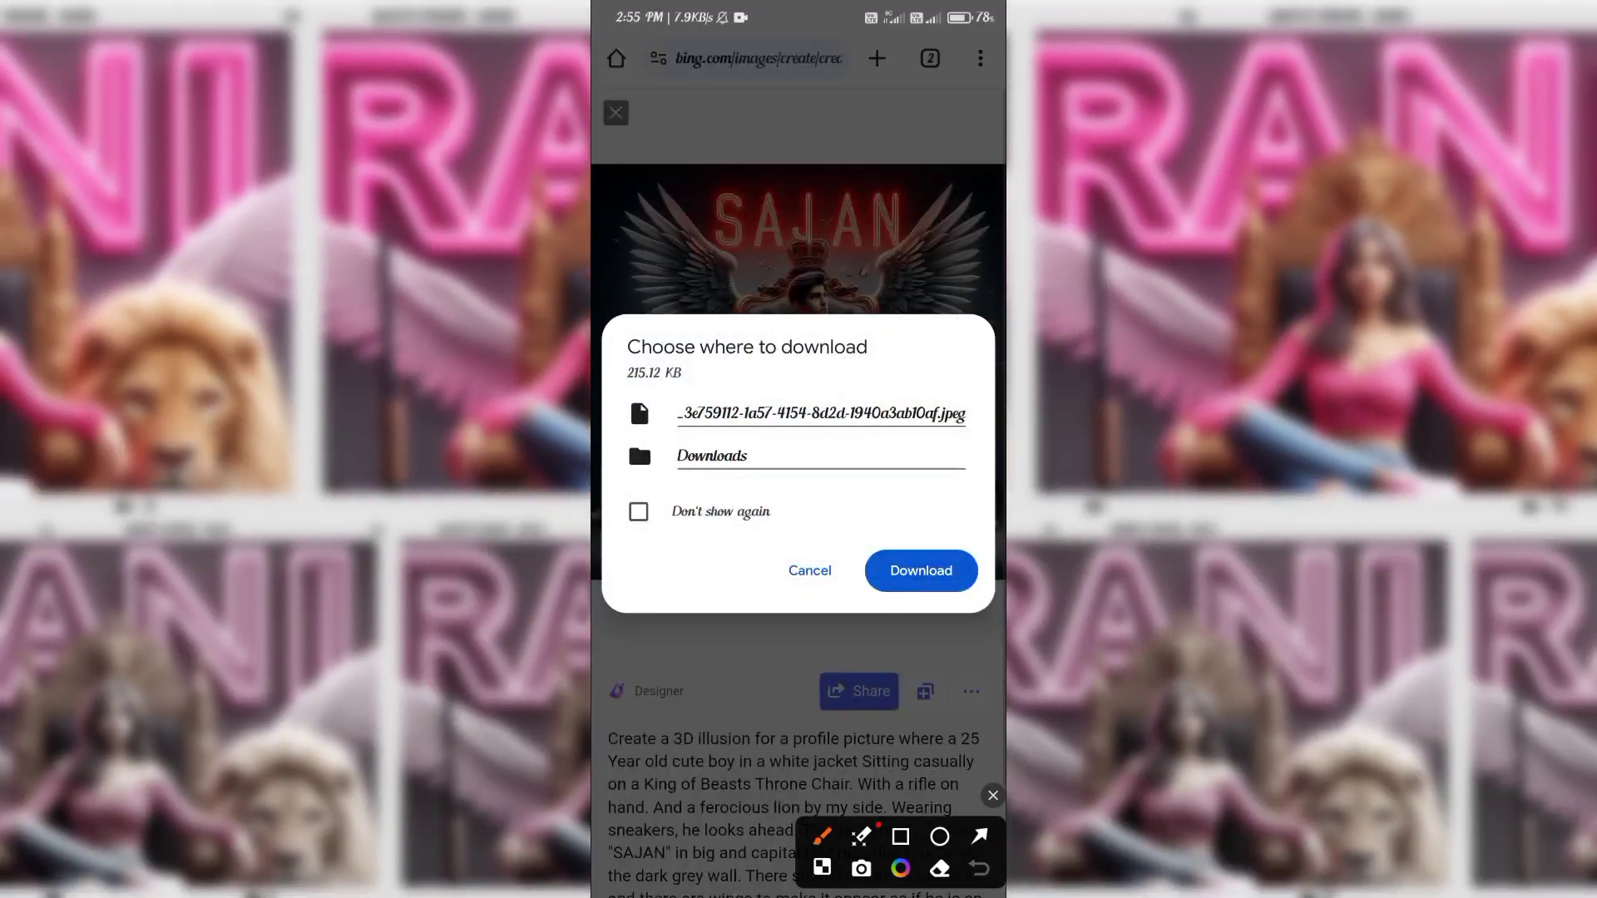
{"action": "left_click", "coordinate": [900, 836]}
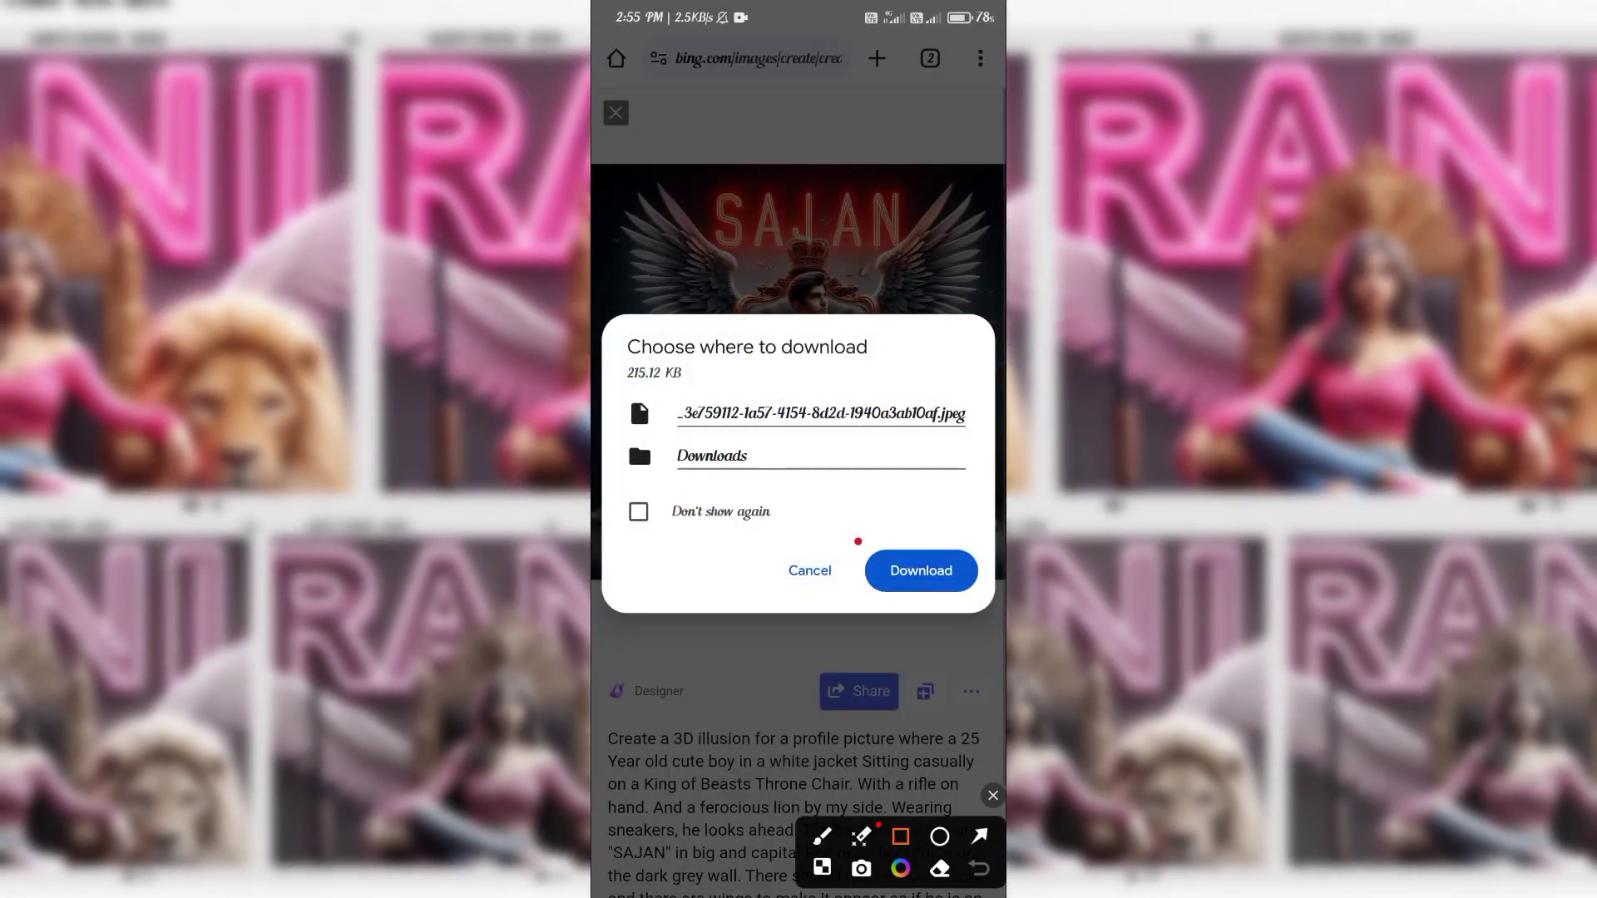
{"action": "left_click_drag", "start_coordinate": [856, 539], "coordinate": [979, 602]}
{"action": "left_click", "coordinate": [992, 795]}
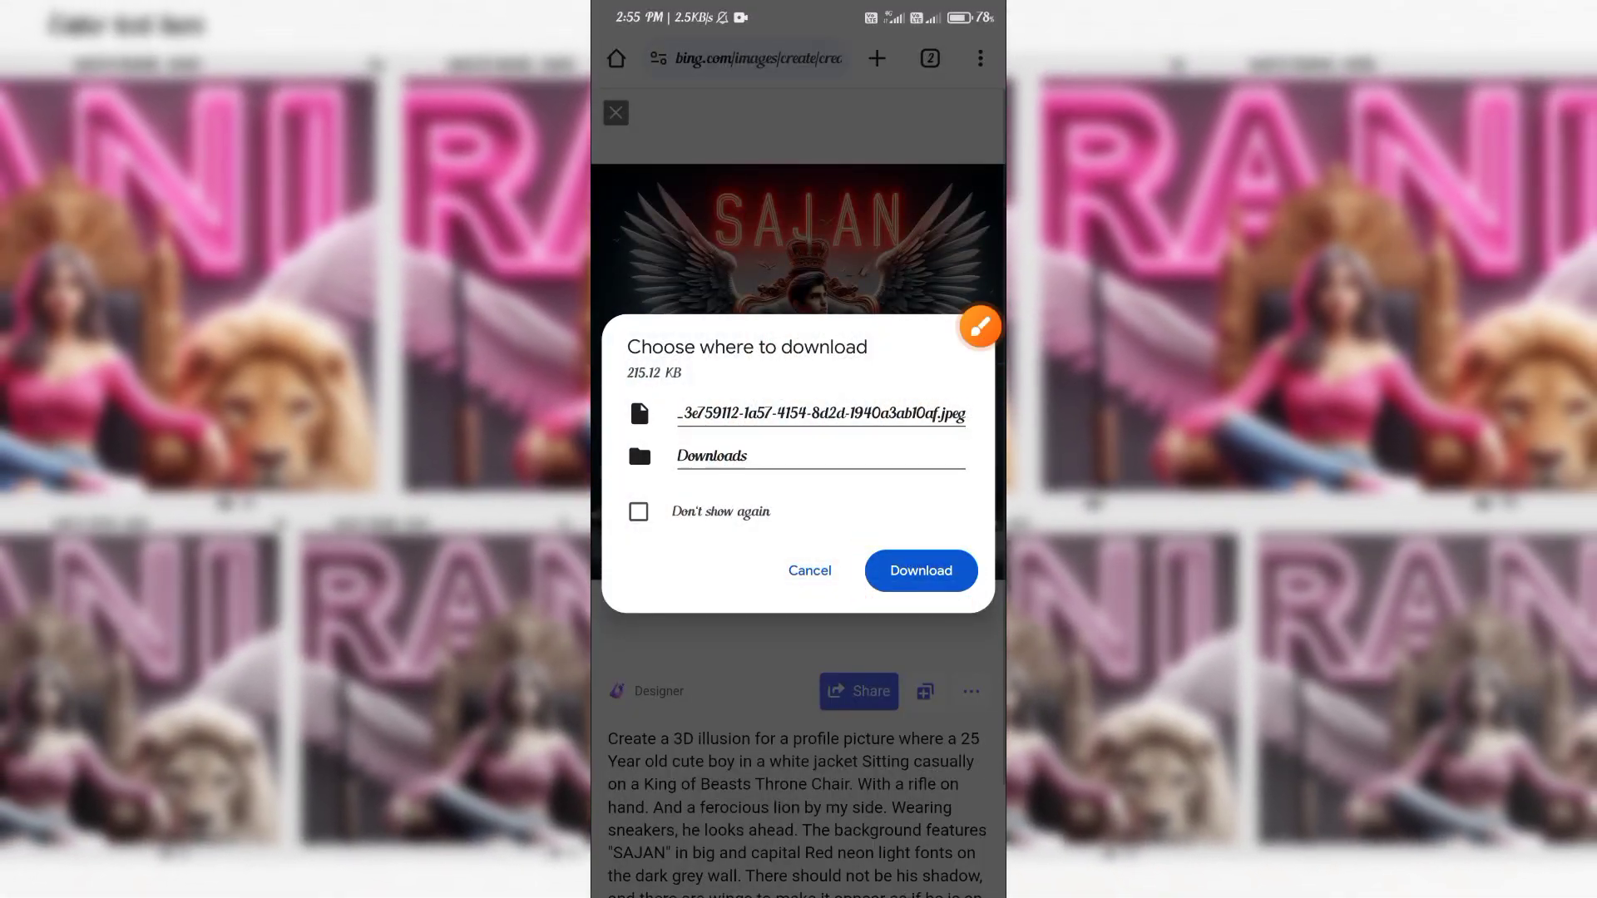
{"action": "left_click", "coordinate": [921, 571]}
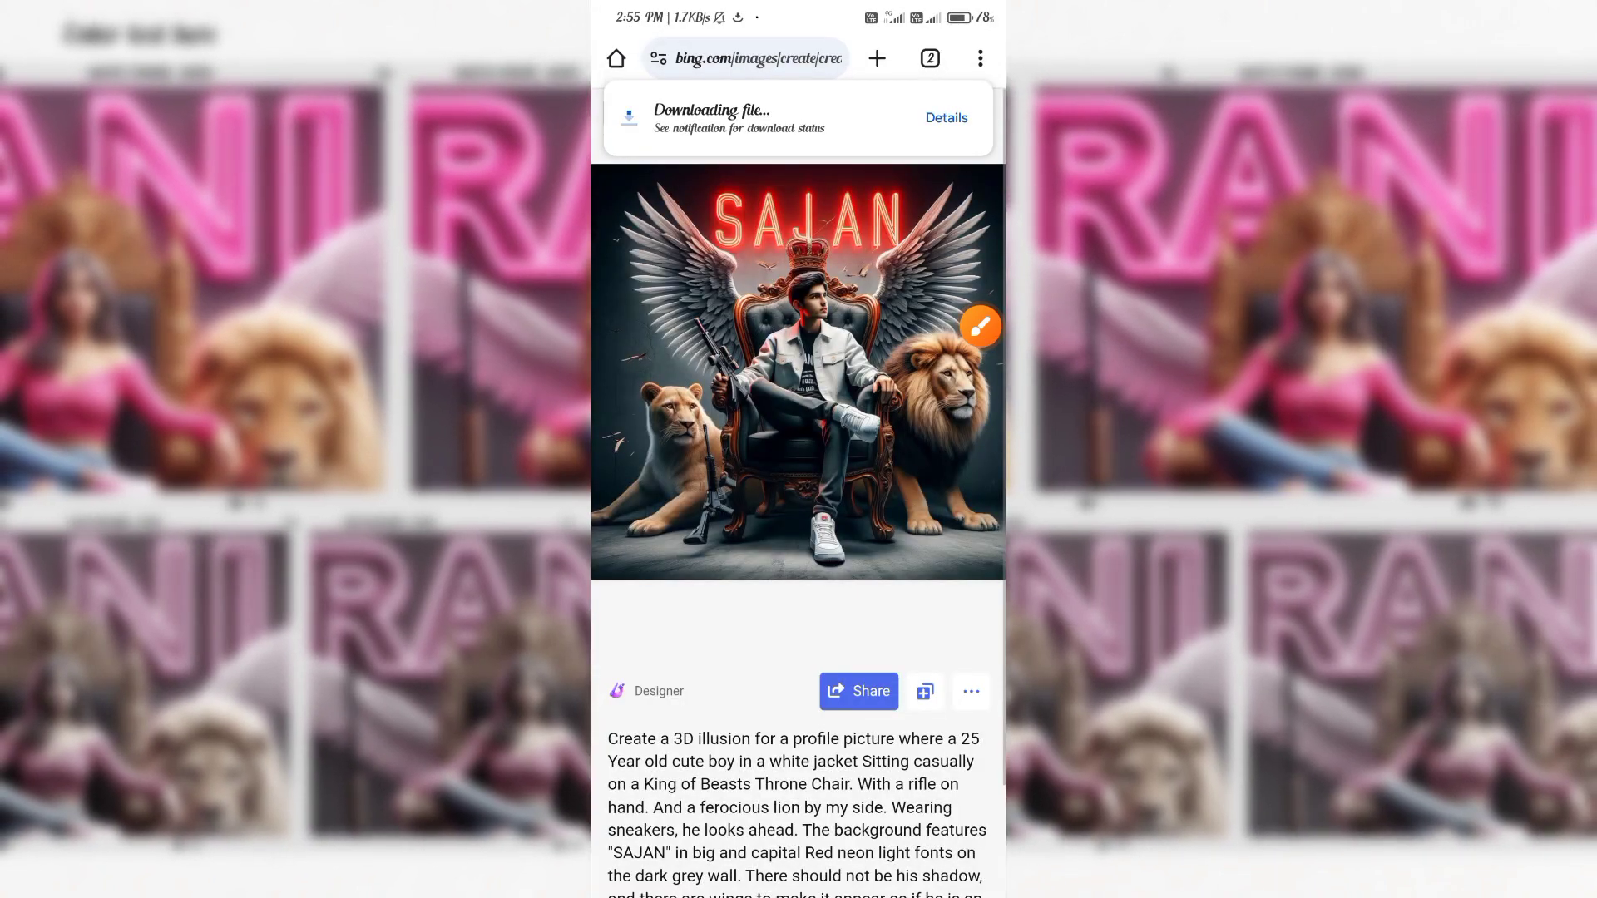
Download the next generated image as well, then close the image viewer.
{"action": "left_click_drag", "start_coordinate": [915, 374], "coordinate": [665, 374]}
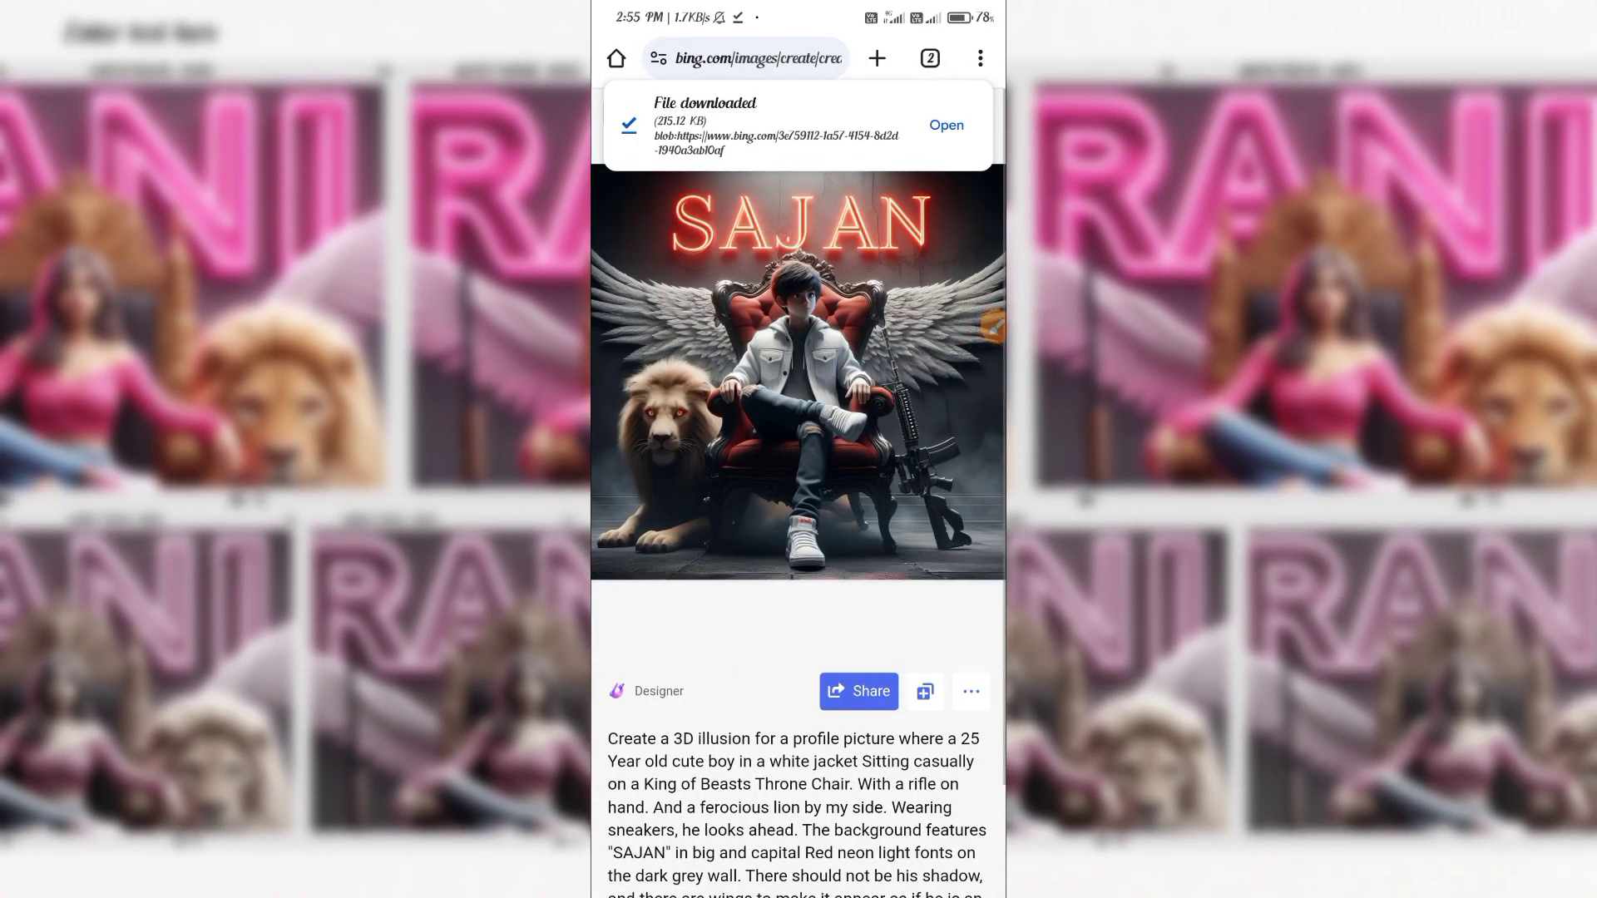
{"action": "left_click", "coordinate": [921, 570]}
{"action": "left_click_drag", "start_coordinate": [915, 375], "coordinate": [665, 375]}
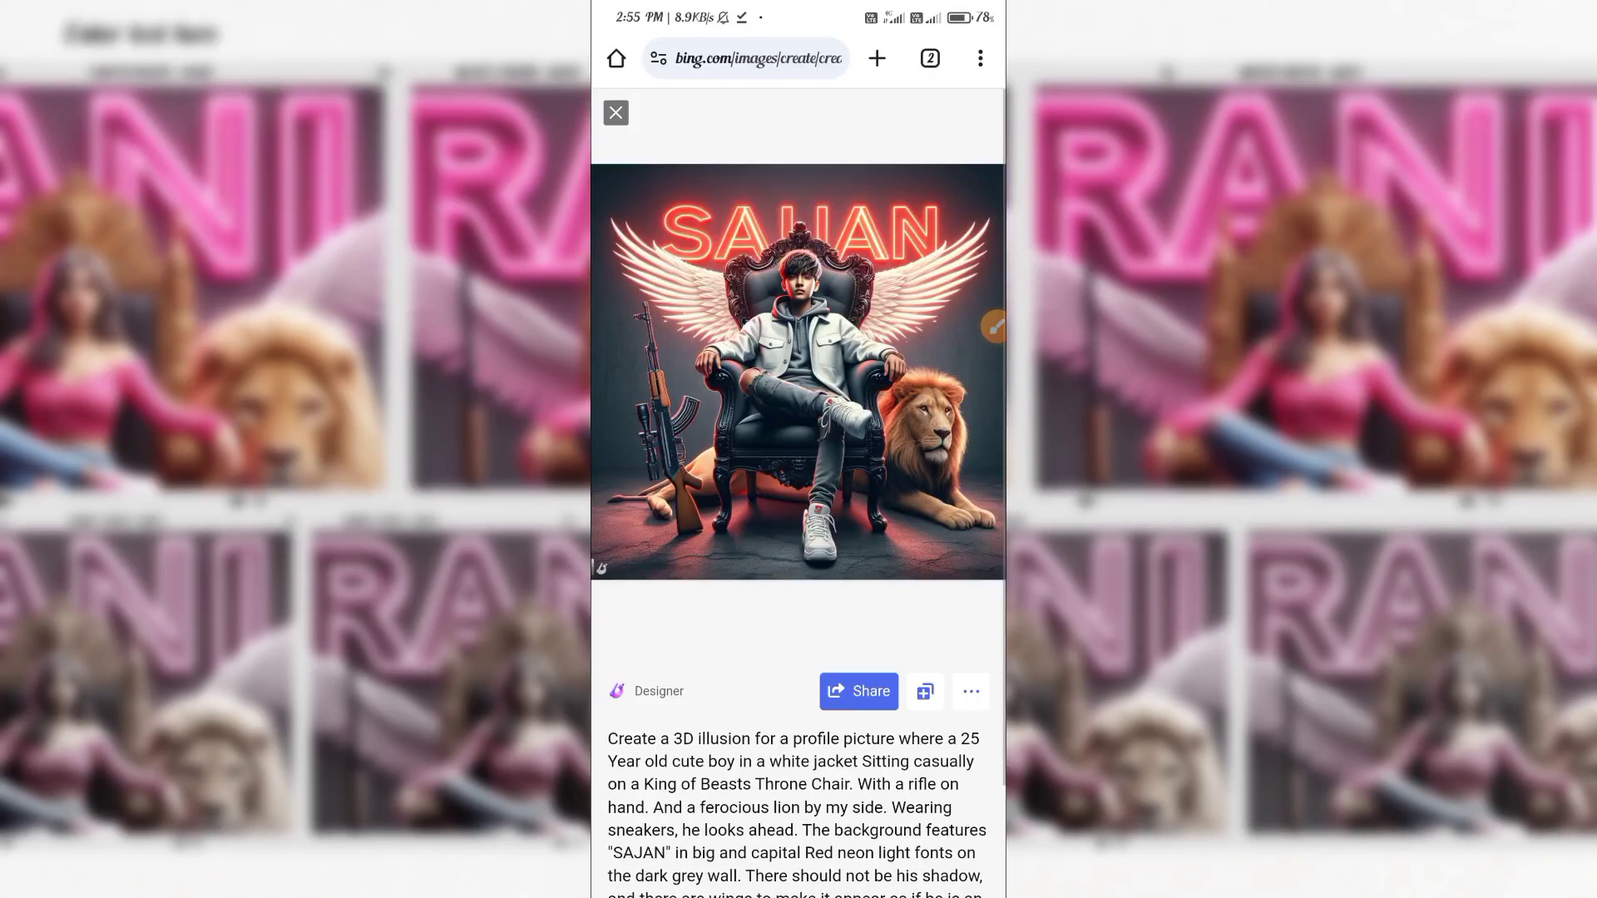
{"action": "left_click", "coordinate": [615, 112]}
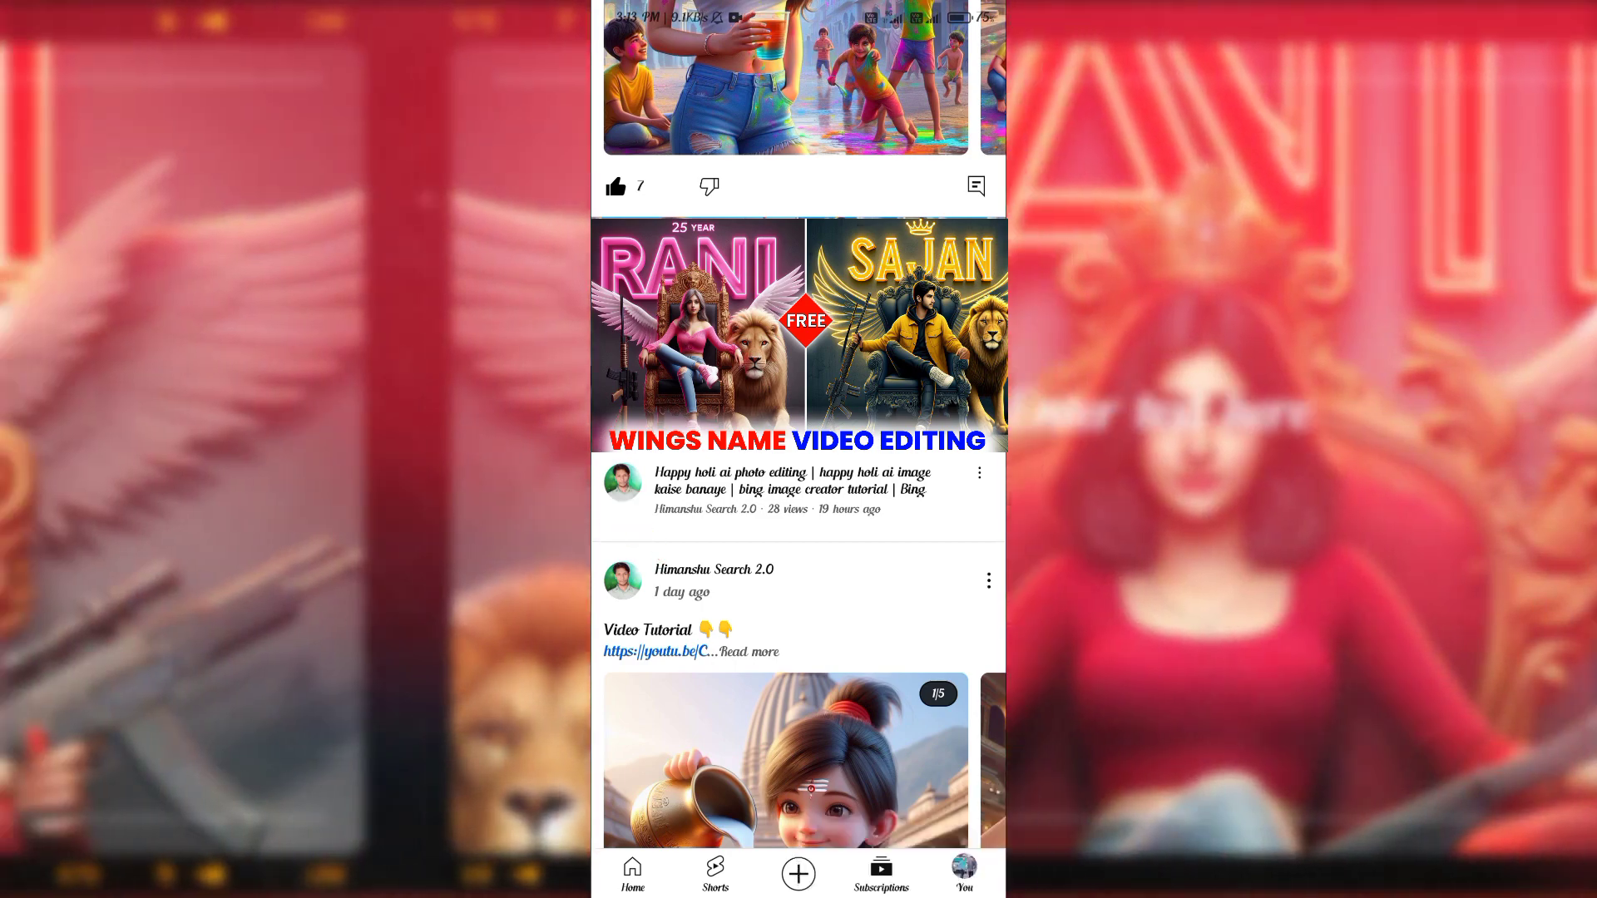
Open the creator's channel and follow the WhatsApp channel link in its description.
{"action": "left_click", "coordinate": [622, 482]}
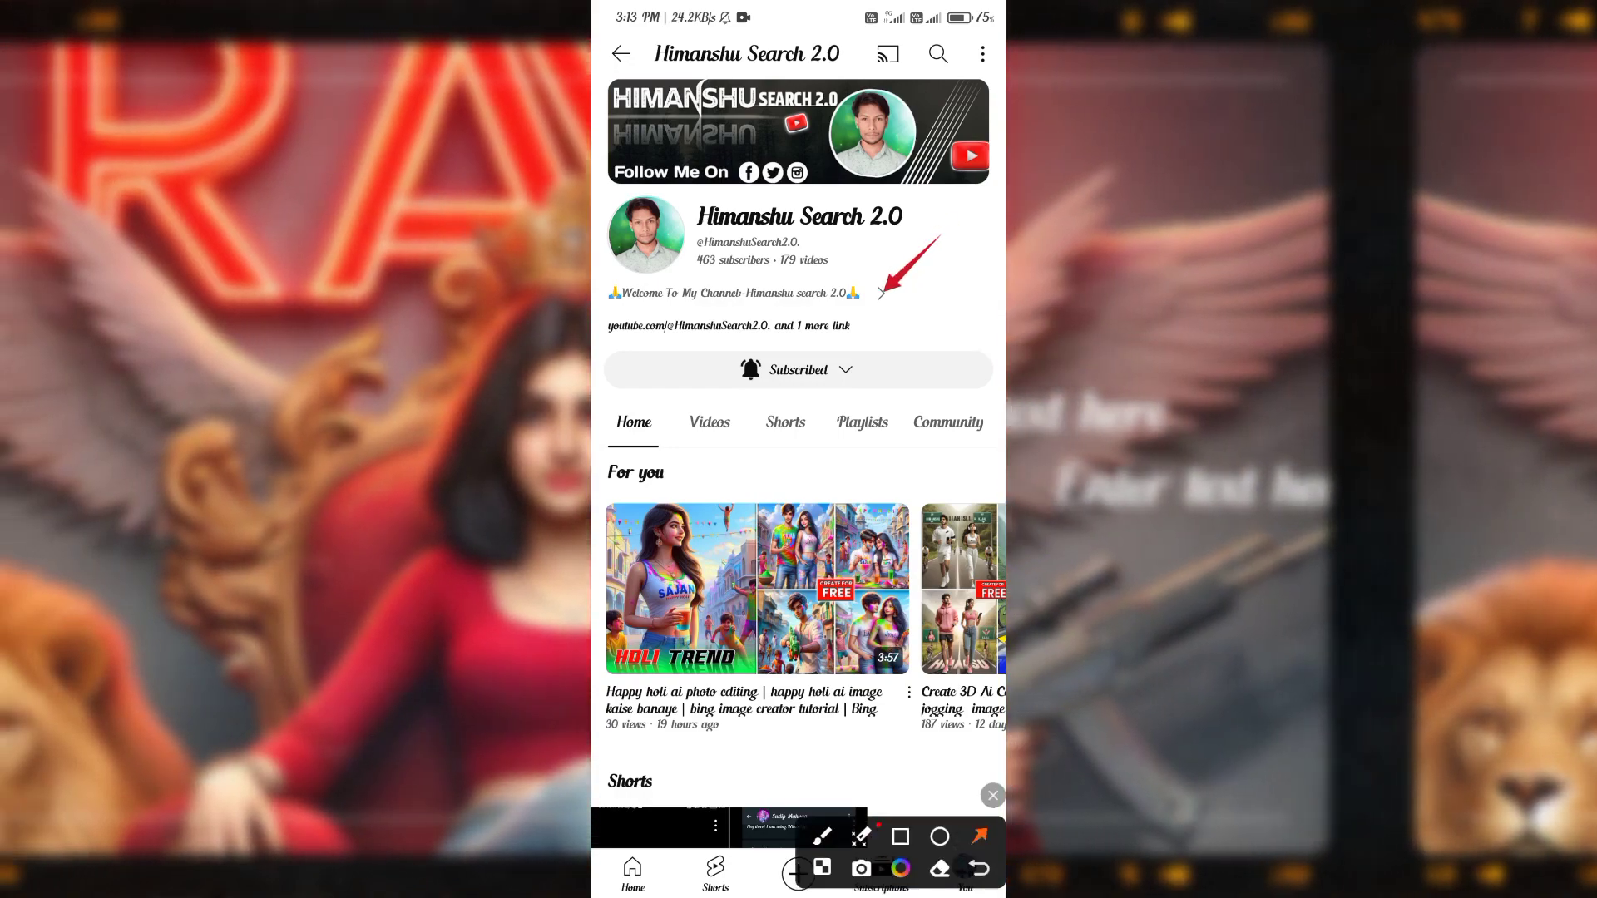
{"action": "left_click_drag", "start_coordinate": [883, 362], "coordinate": [882, 295]}
{"action": "left_click", "coordinate": [992, 796]}
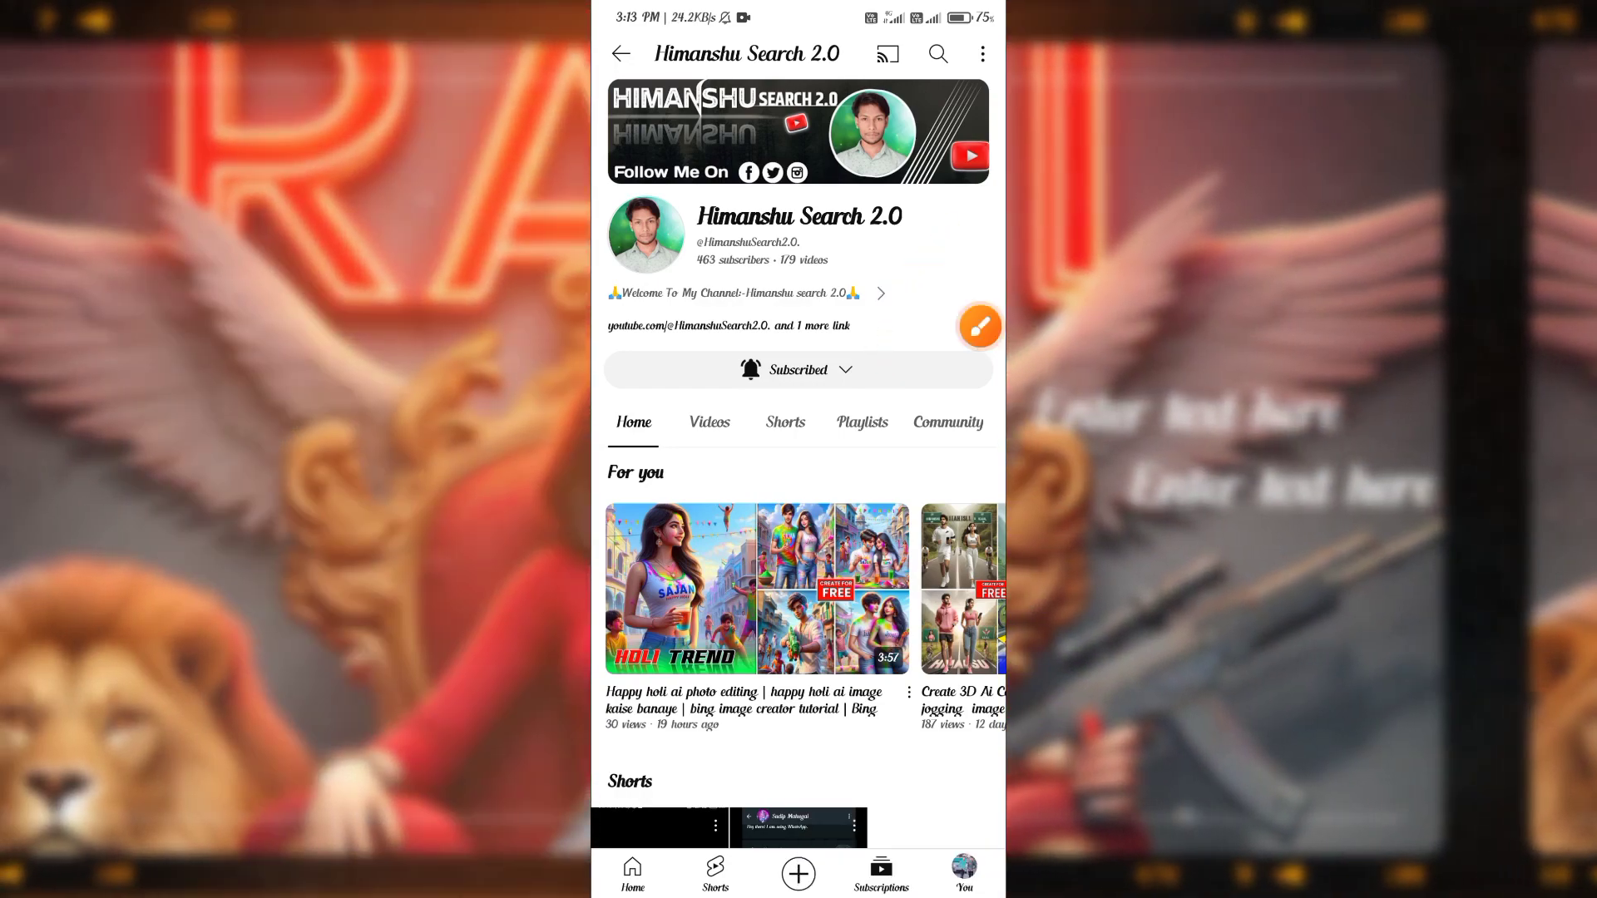
{"action": "left_click", "coordinate": [732, 293]}
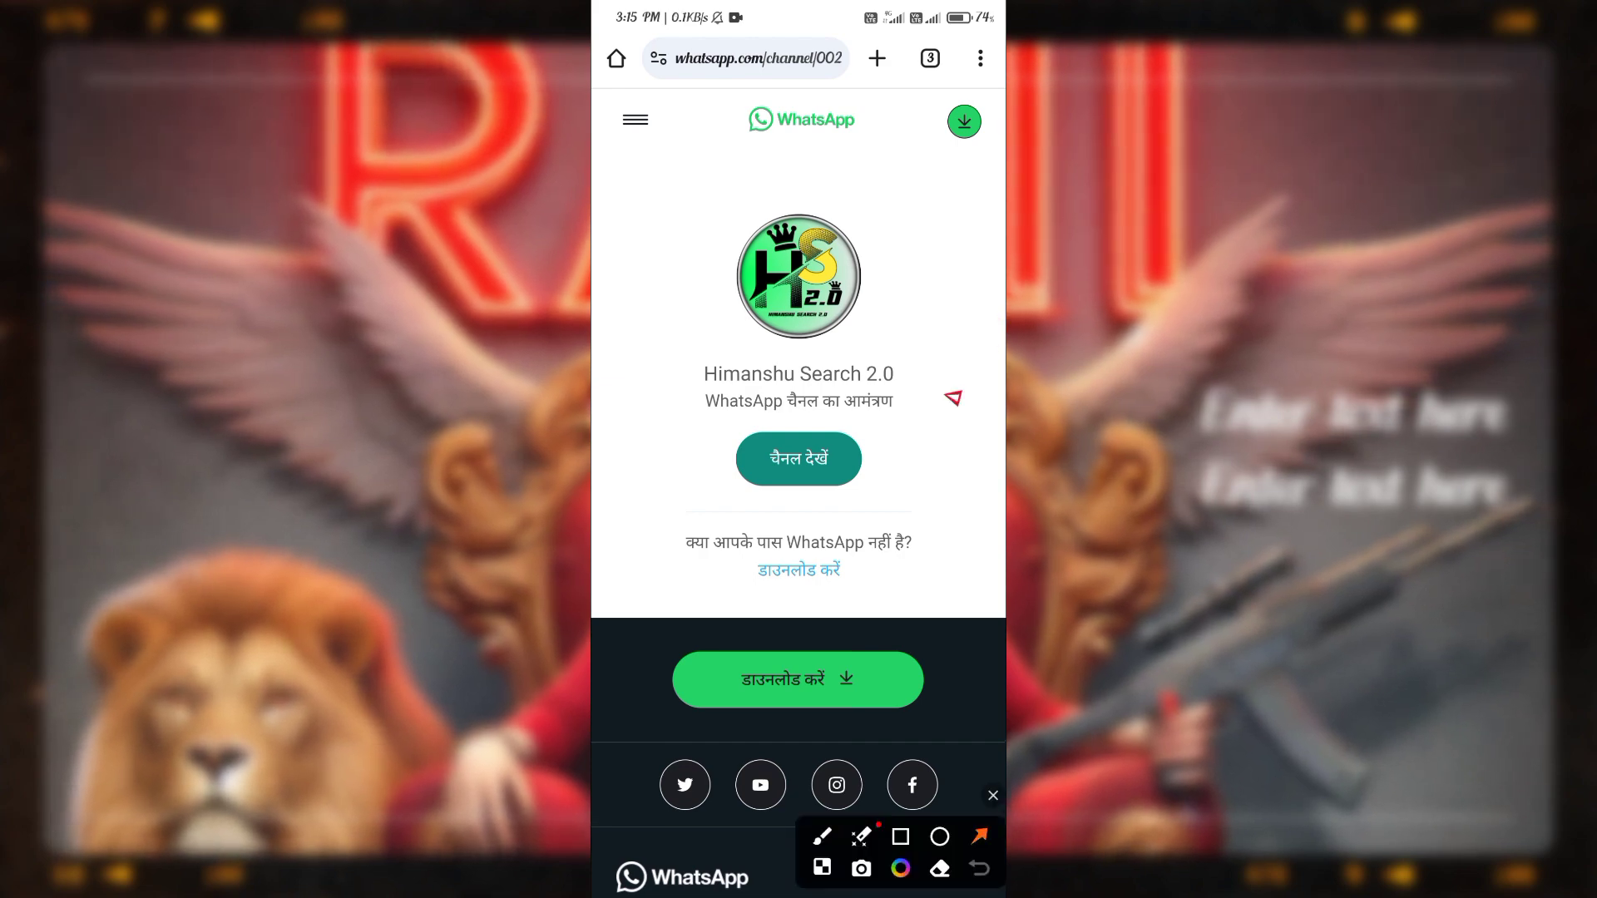
Choose View Channel on the invite page and open it in regular WhatsApp.
{"action": "left_click_drag", "start_coordinate": [953, 398], "coordinate": [865, 437]}
{"action": "left_click", "coordinate": [992, 795]}
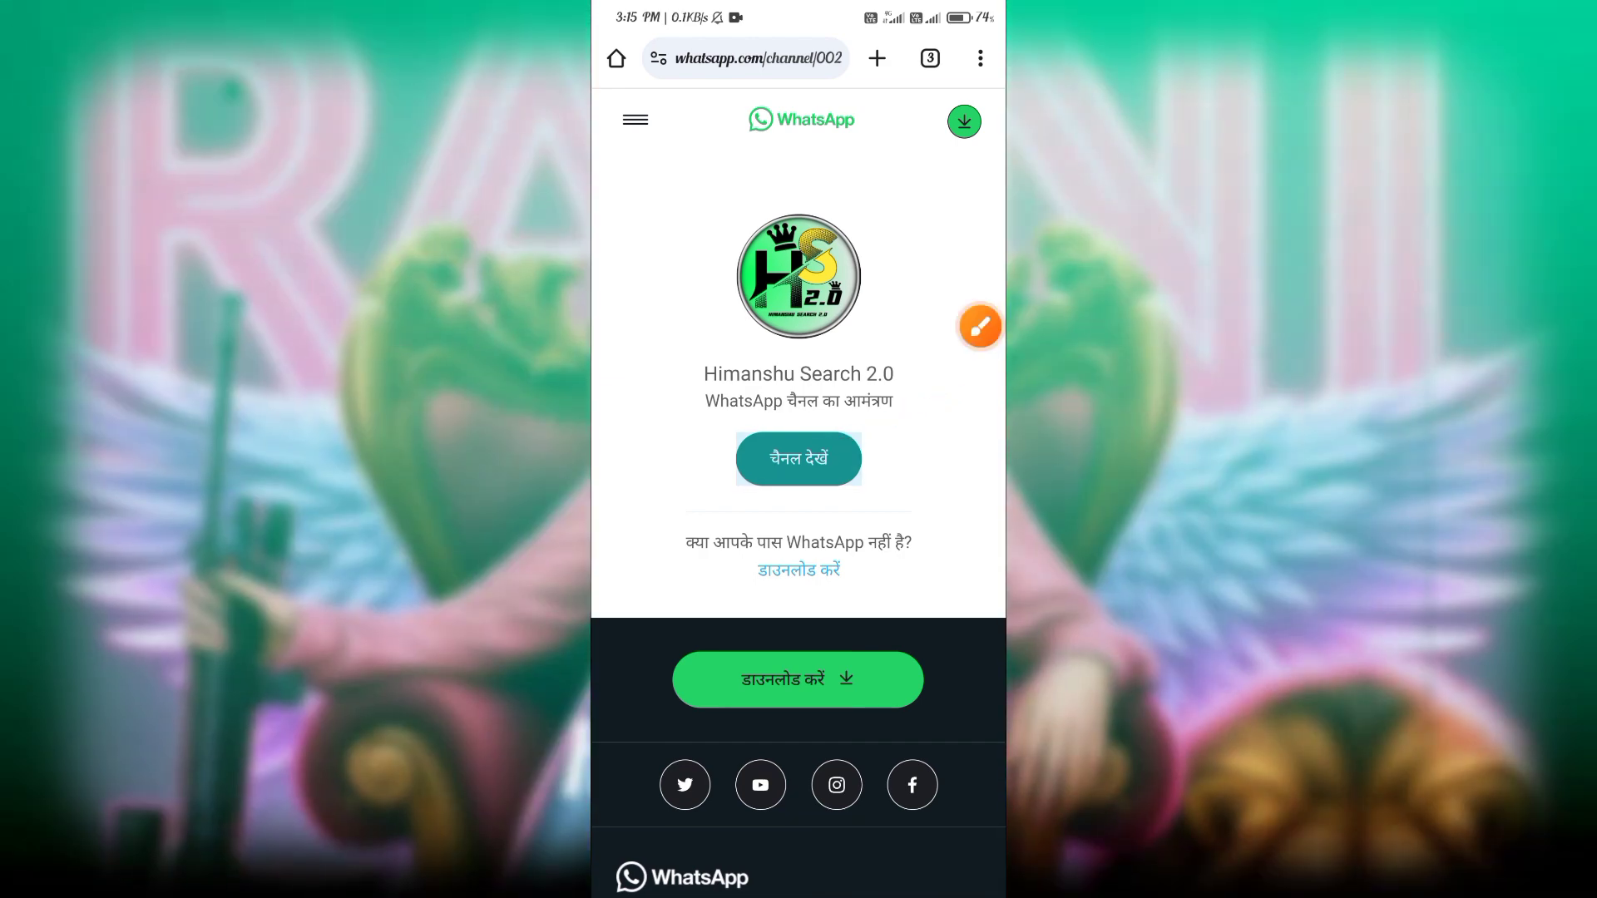
{"action": "left_click", "coordinate": [798, 458]}
{"action": "left_click", "coordinate": [979, 326]}
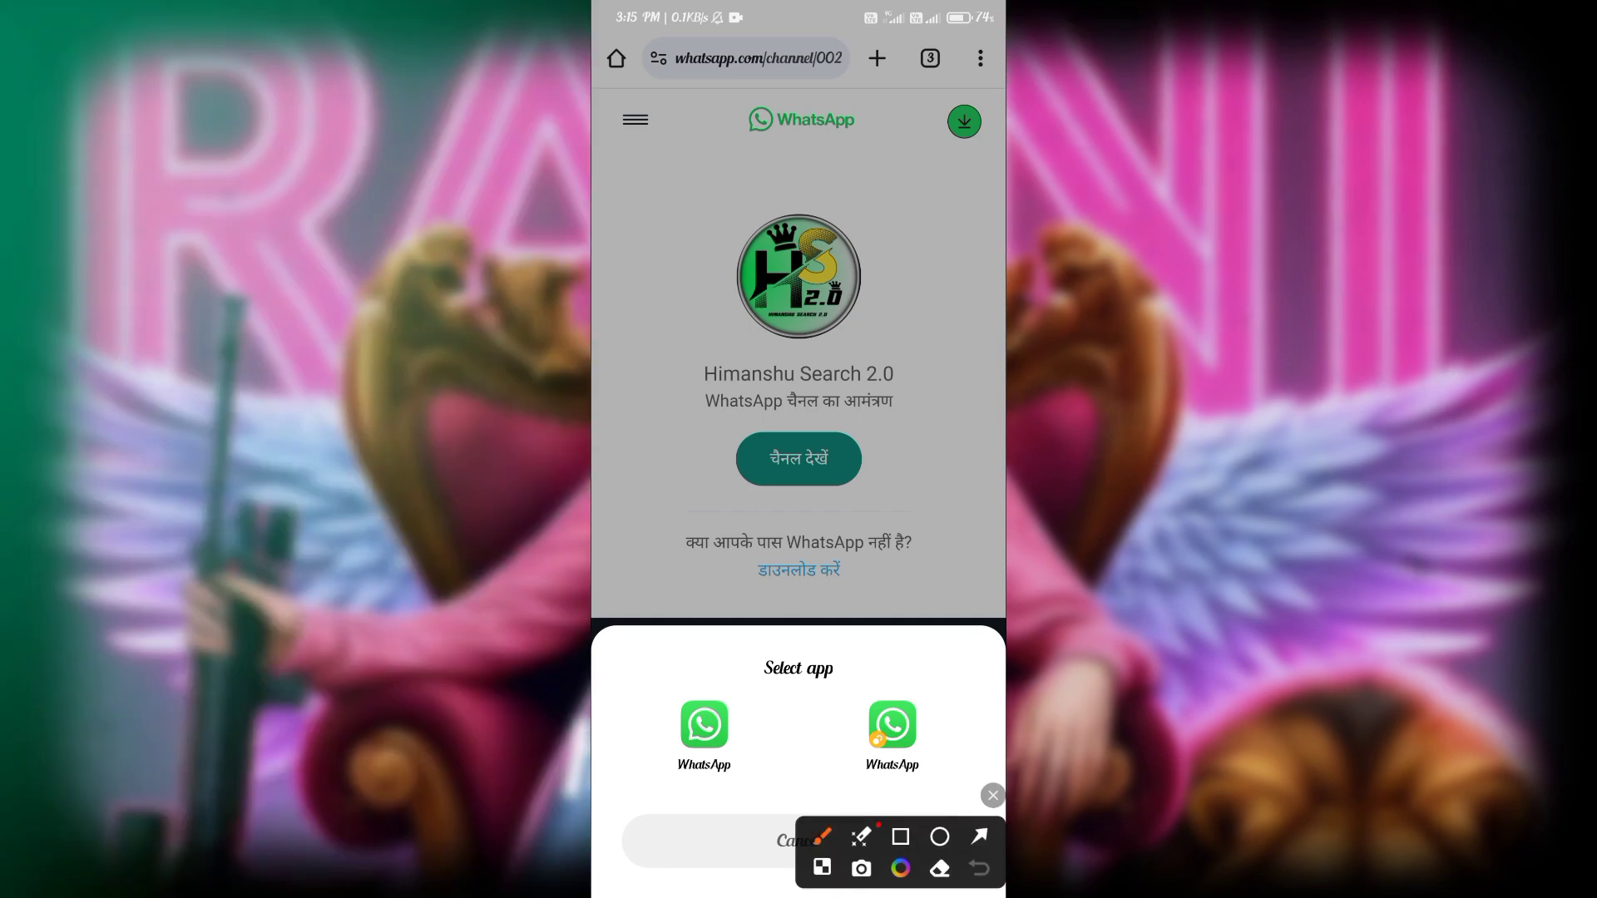
{"action": "left_click", "coordinate": [900, 836]}
{"action": "left_click_drag", "start_coordinate": [662, 680], "coordinate": [763, 796]}
{"action": "left_click", "coordinate": [993, 795]}
{"action": "left_click", "coordinate": [705, 728]}
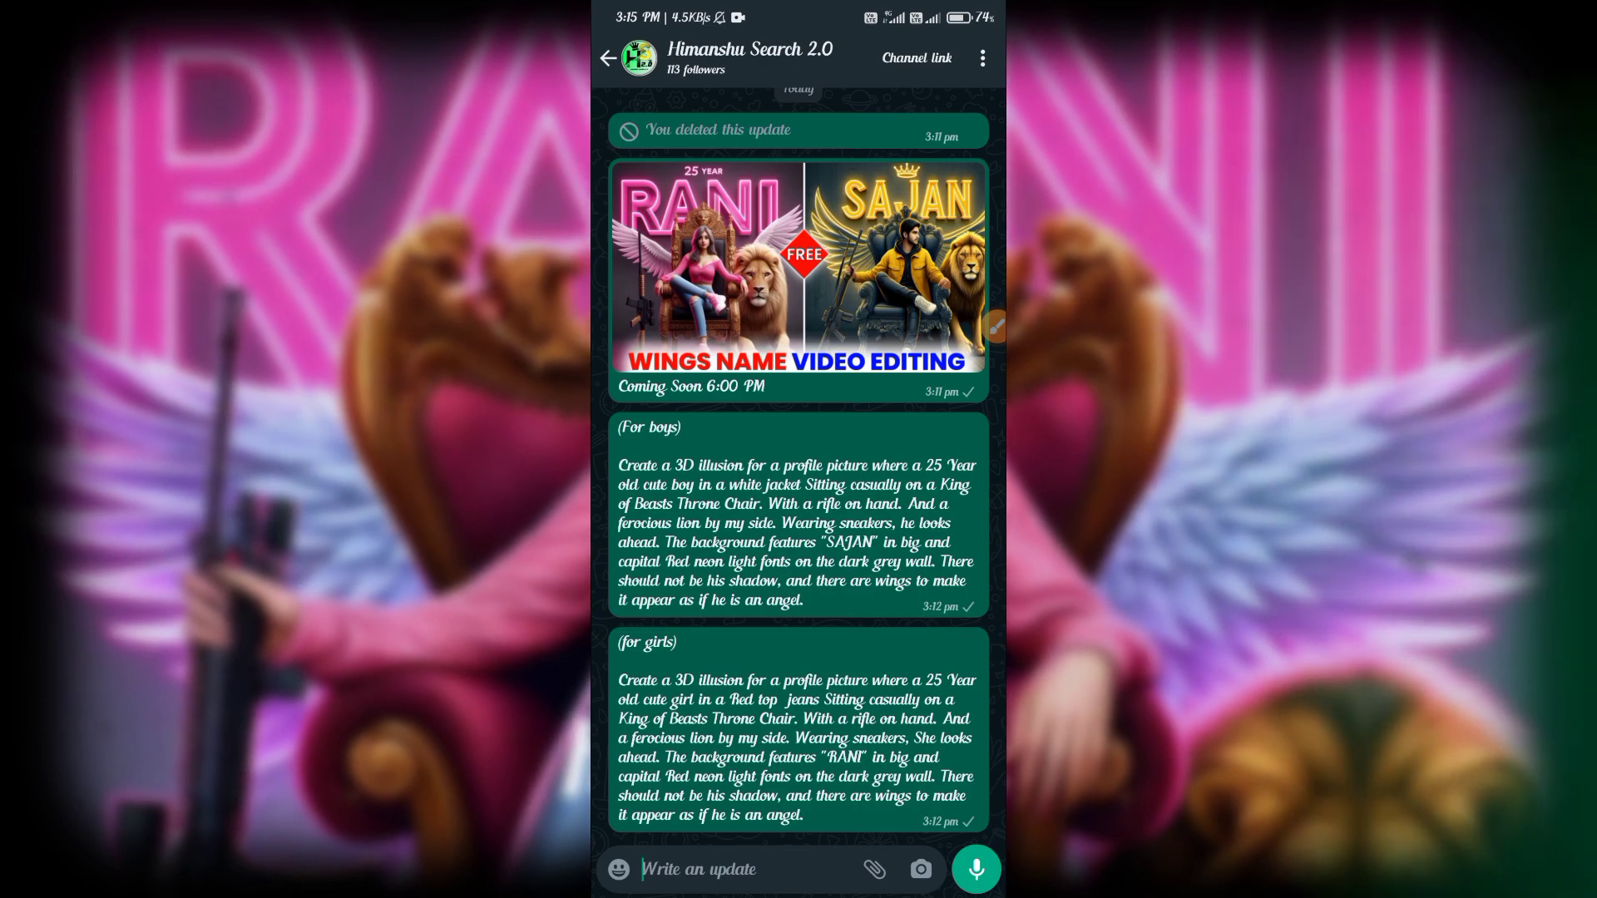
Browse the WhatsApp channel messages to find the 'for girls' prompt.
{"action": "left_click", "coordinate": [996, 326]}
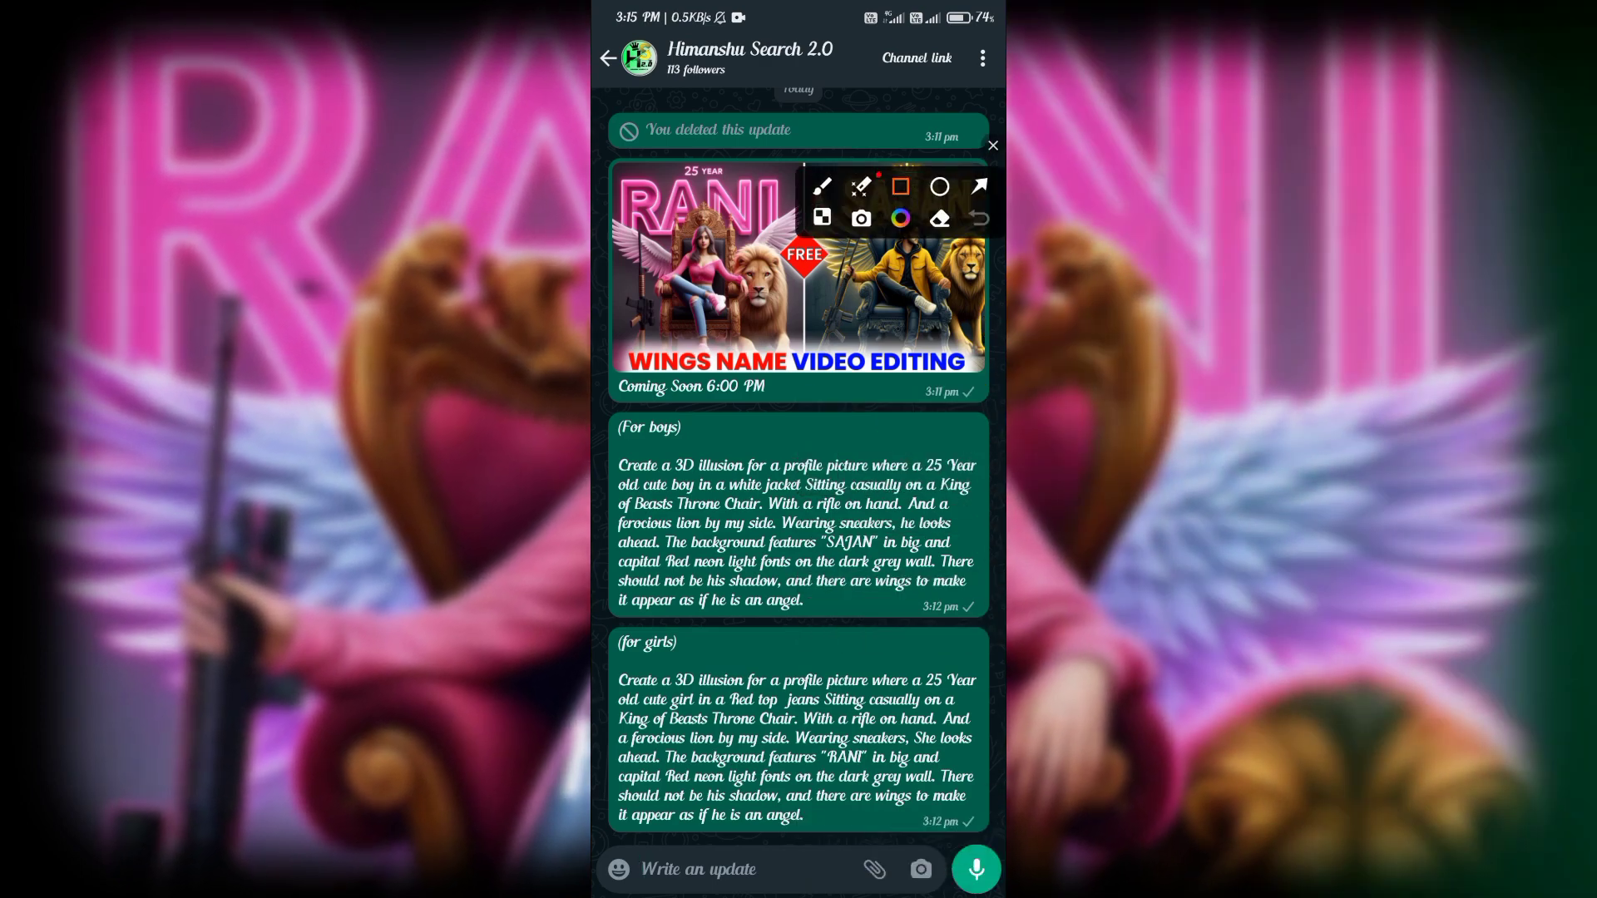
{"action": "left_click_drag", "start_coordinate": [908, 619], "coordinate": [981, 620]}
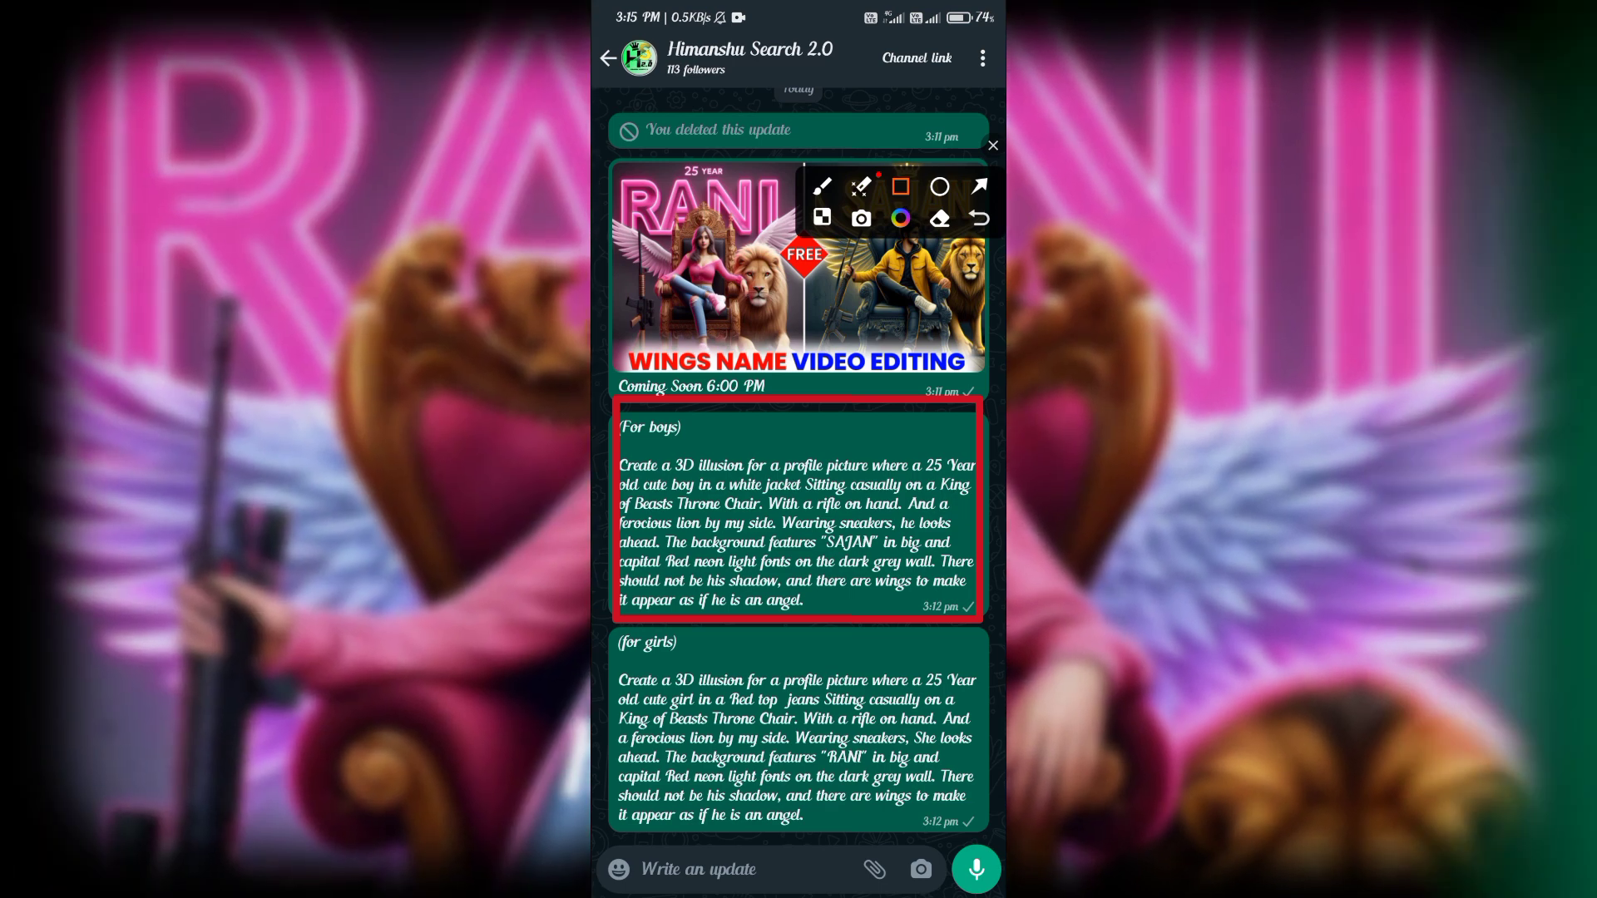
{"action": "left_click", "coordinate": [979, 218]}
{"action": "left_click_drag", "start_coordinate": [613, 630], "coordinate": [981, 828]}
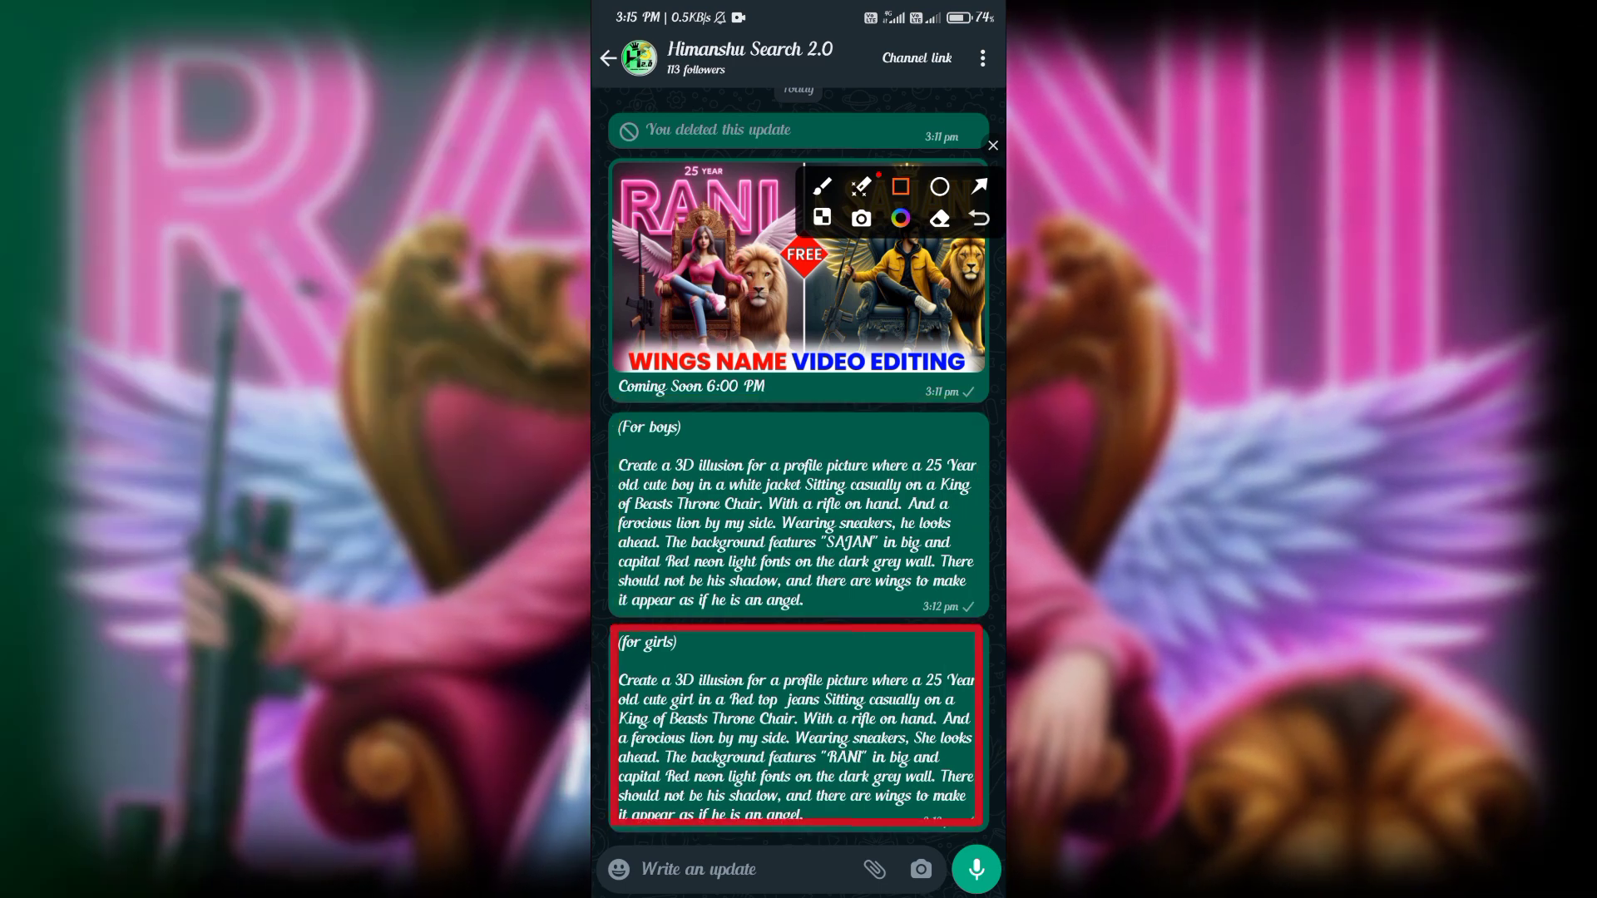
{"action": "left_click", "coordinate": [979, 186]}
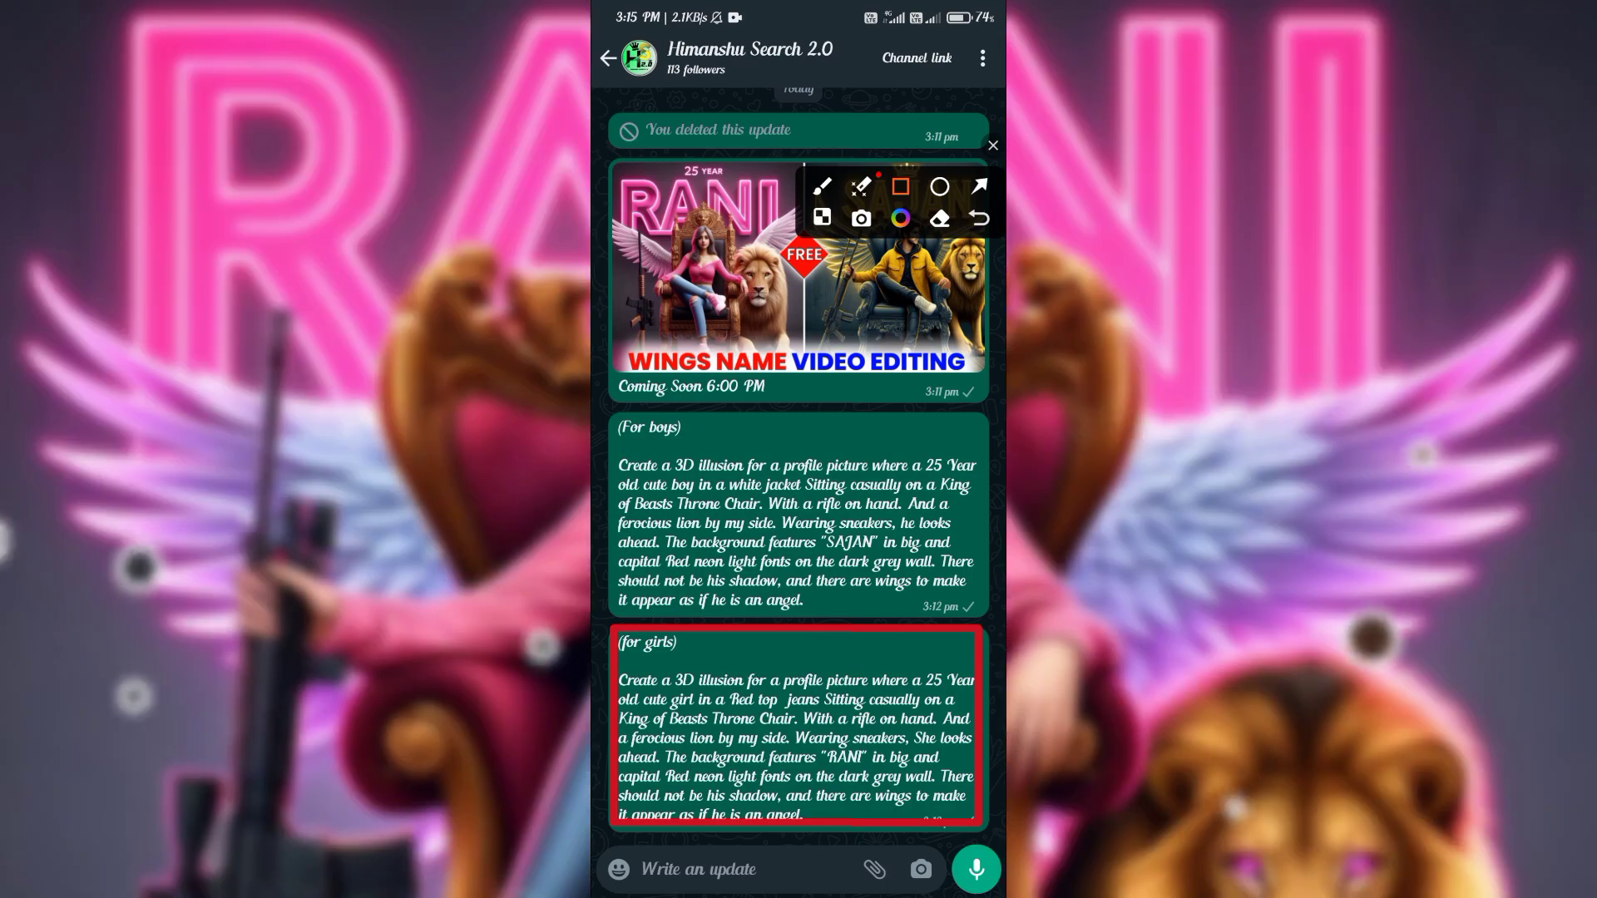
{"action": "left_click_drag", "start_coordinate": [819, 592], "coordinate": [761, 651]}
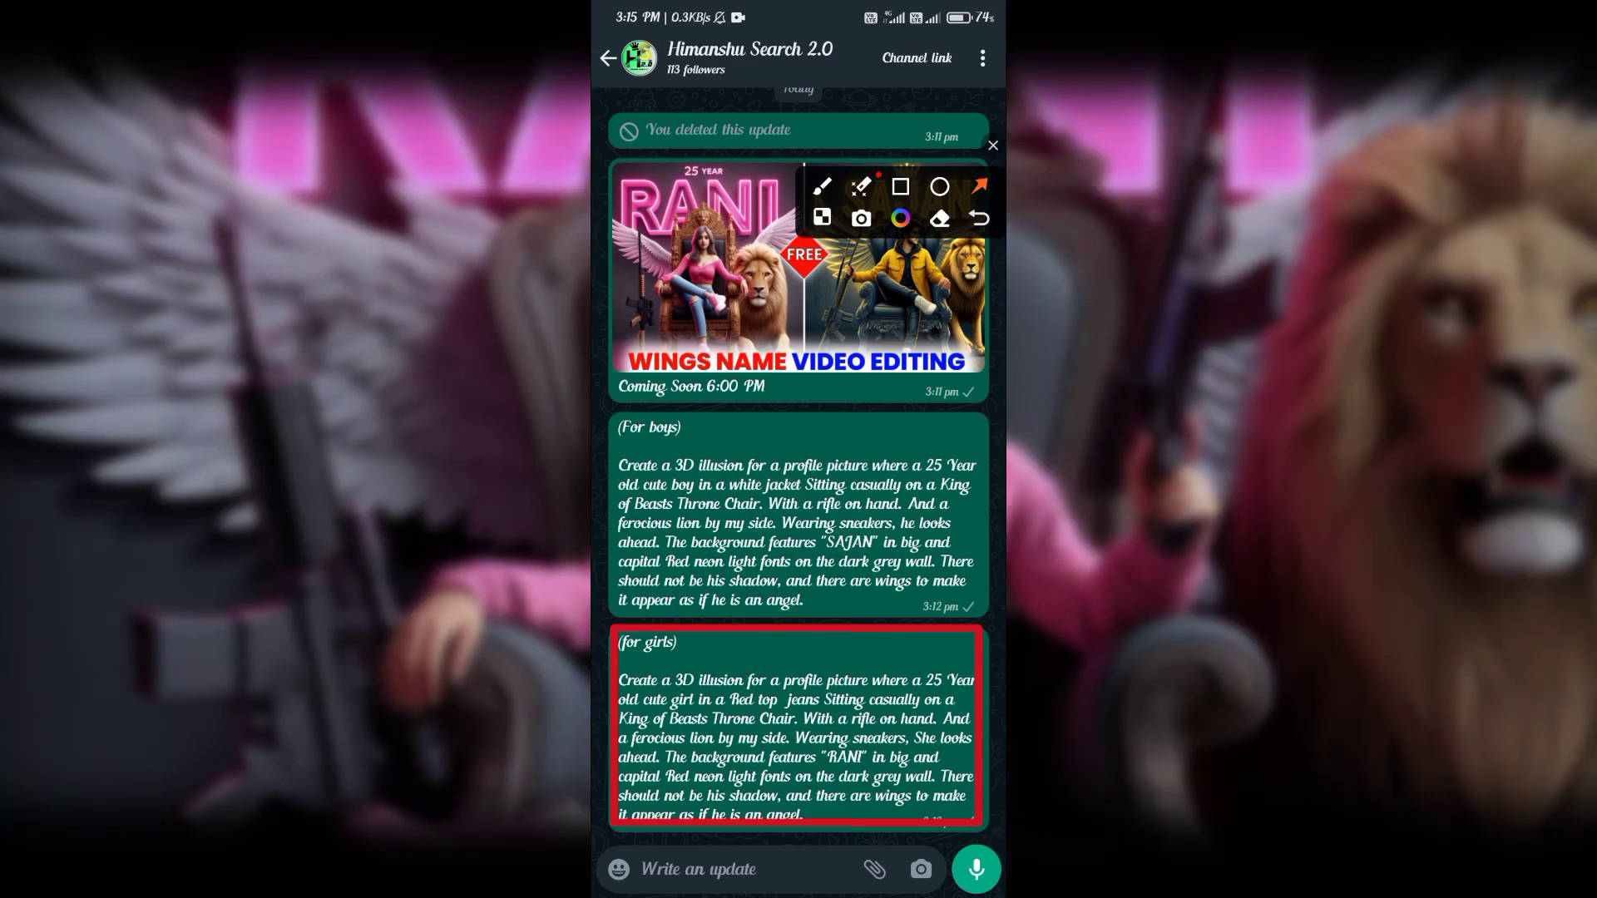
{"action": "left_click", "coordinate": [940, 218]}
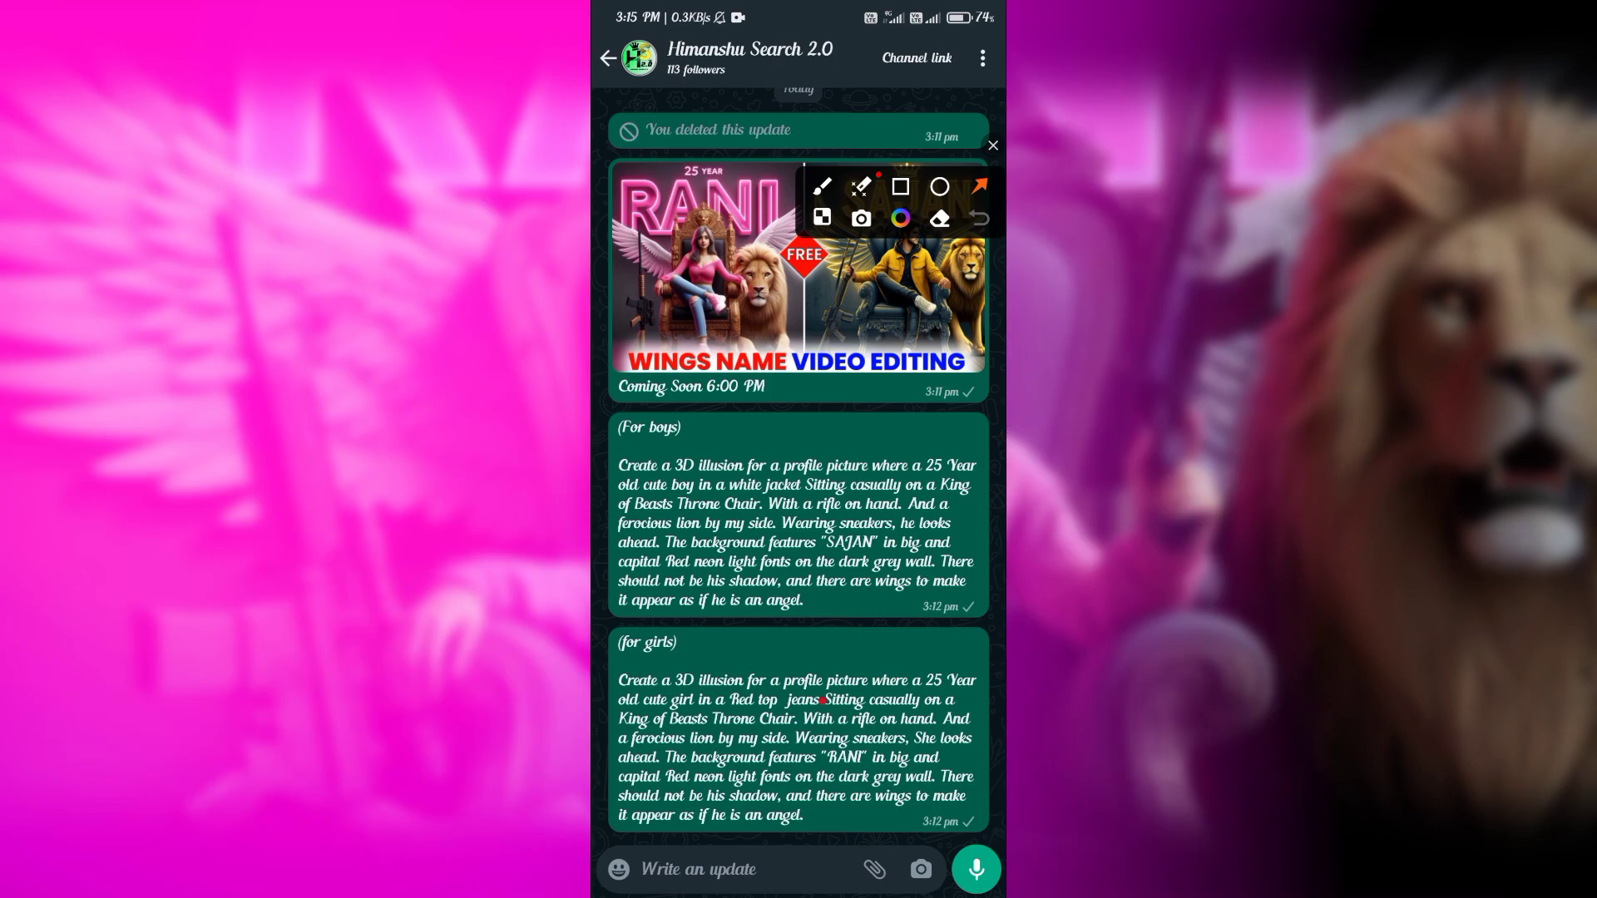
{"action": "left_click", "coordinate": [822, 700]}
Select the 'for girls' RANI prompt message and copy its text.
{"action": "left_click", "coordinate": [993, 144]}
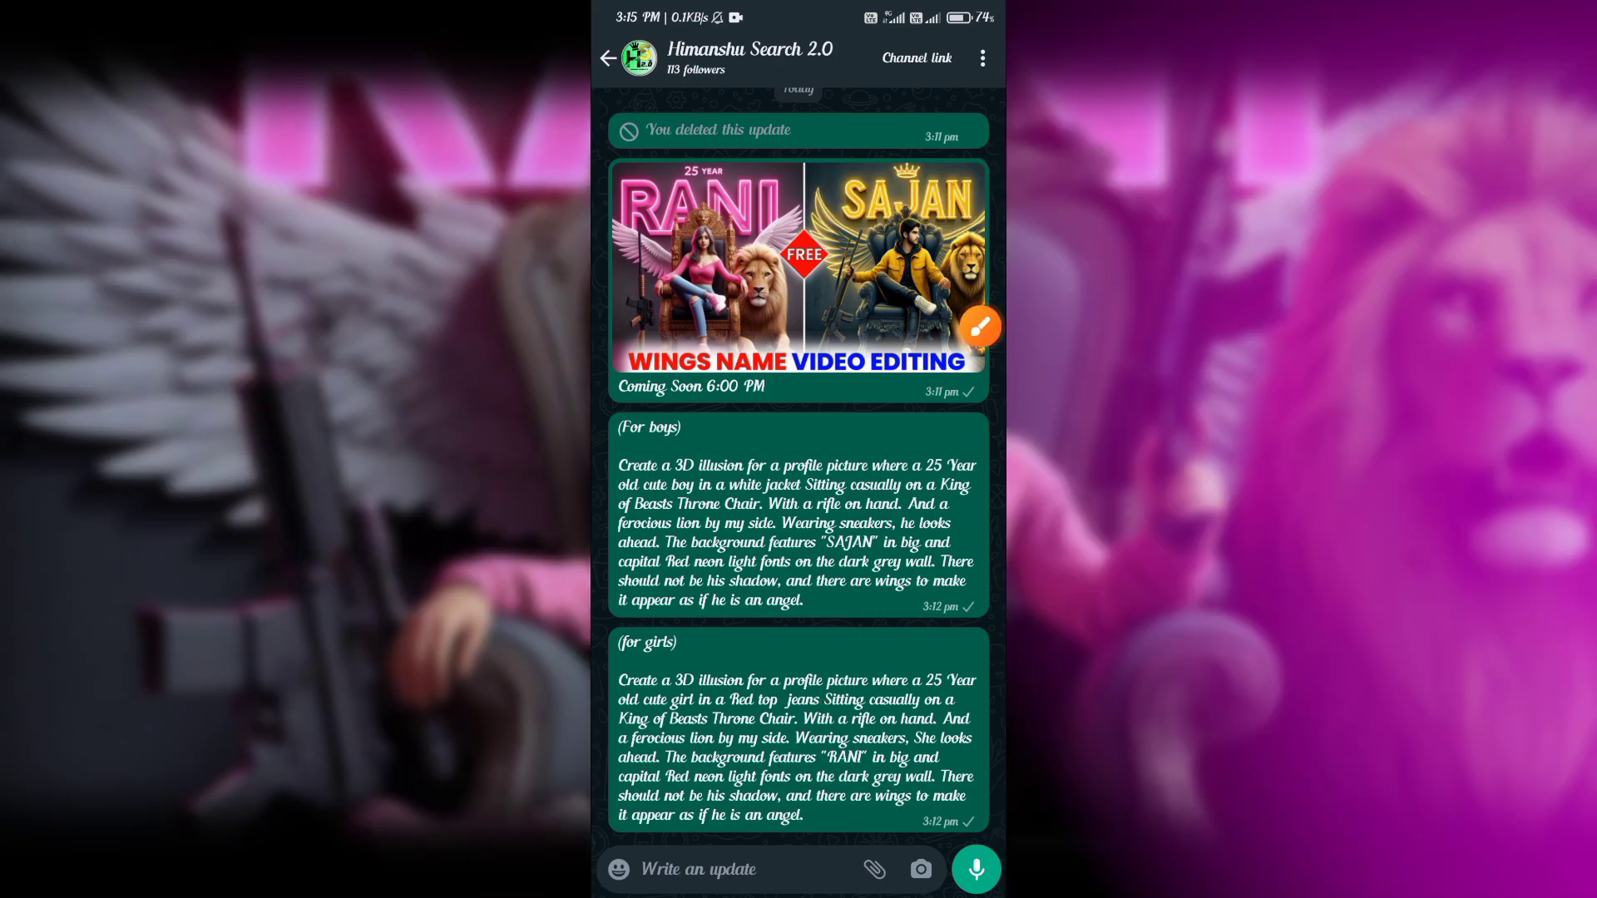
{"action": "left_click", "coordinate": [799, 732]}
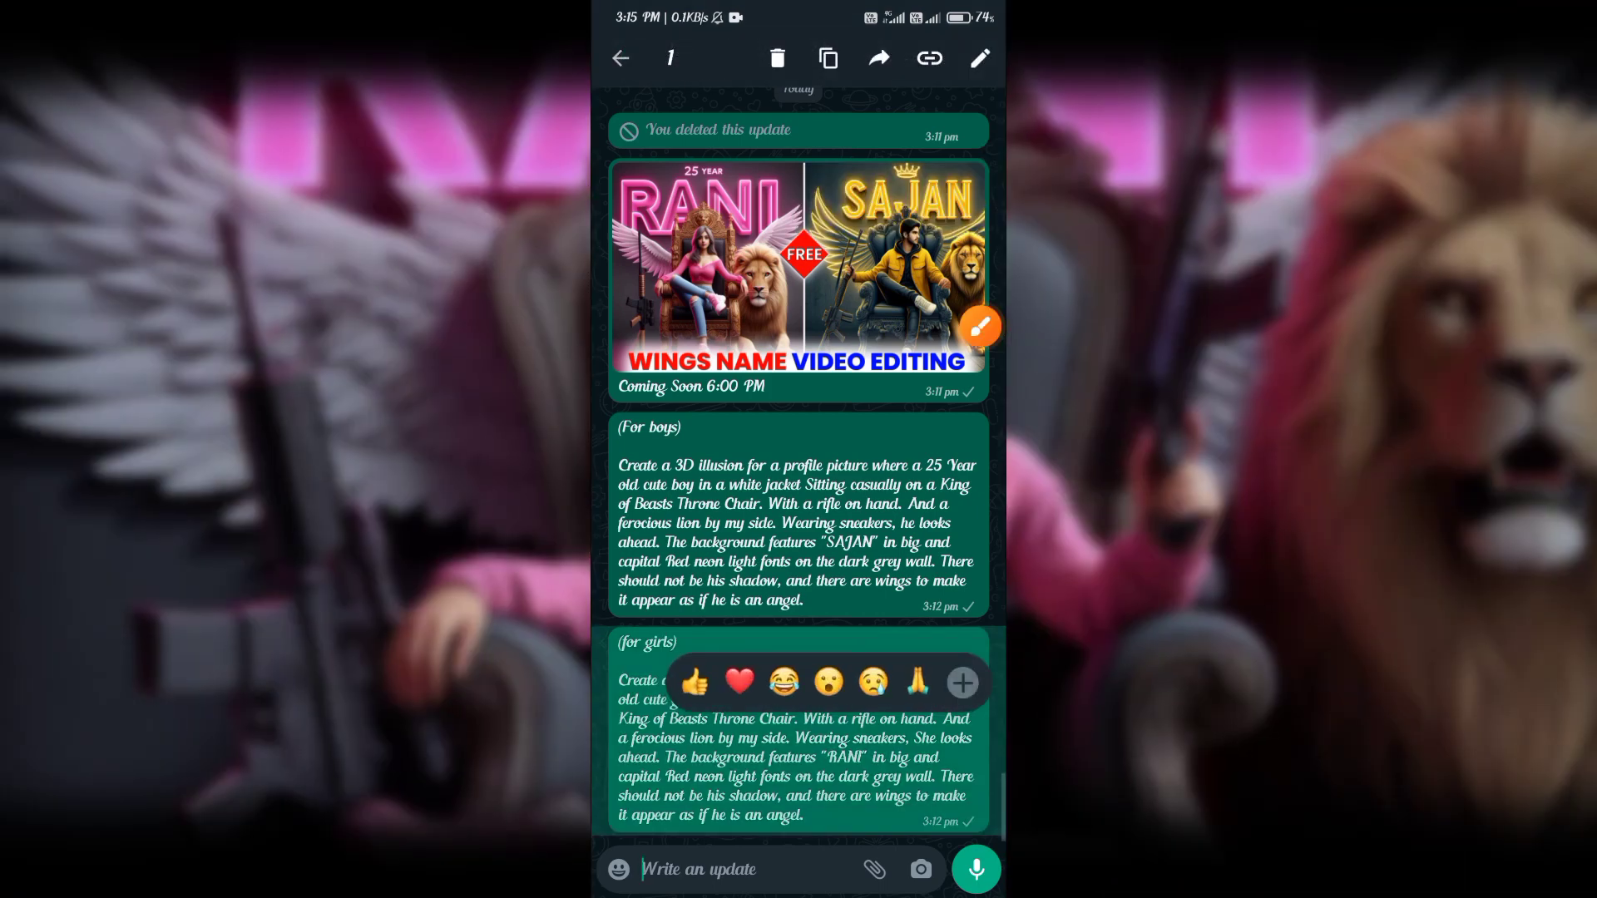
{"action": "left_click_drag", "start_coordinate": [833, 147], "coordinate": [829, 64]}
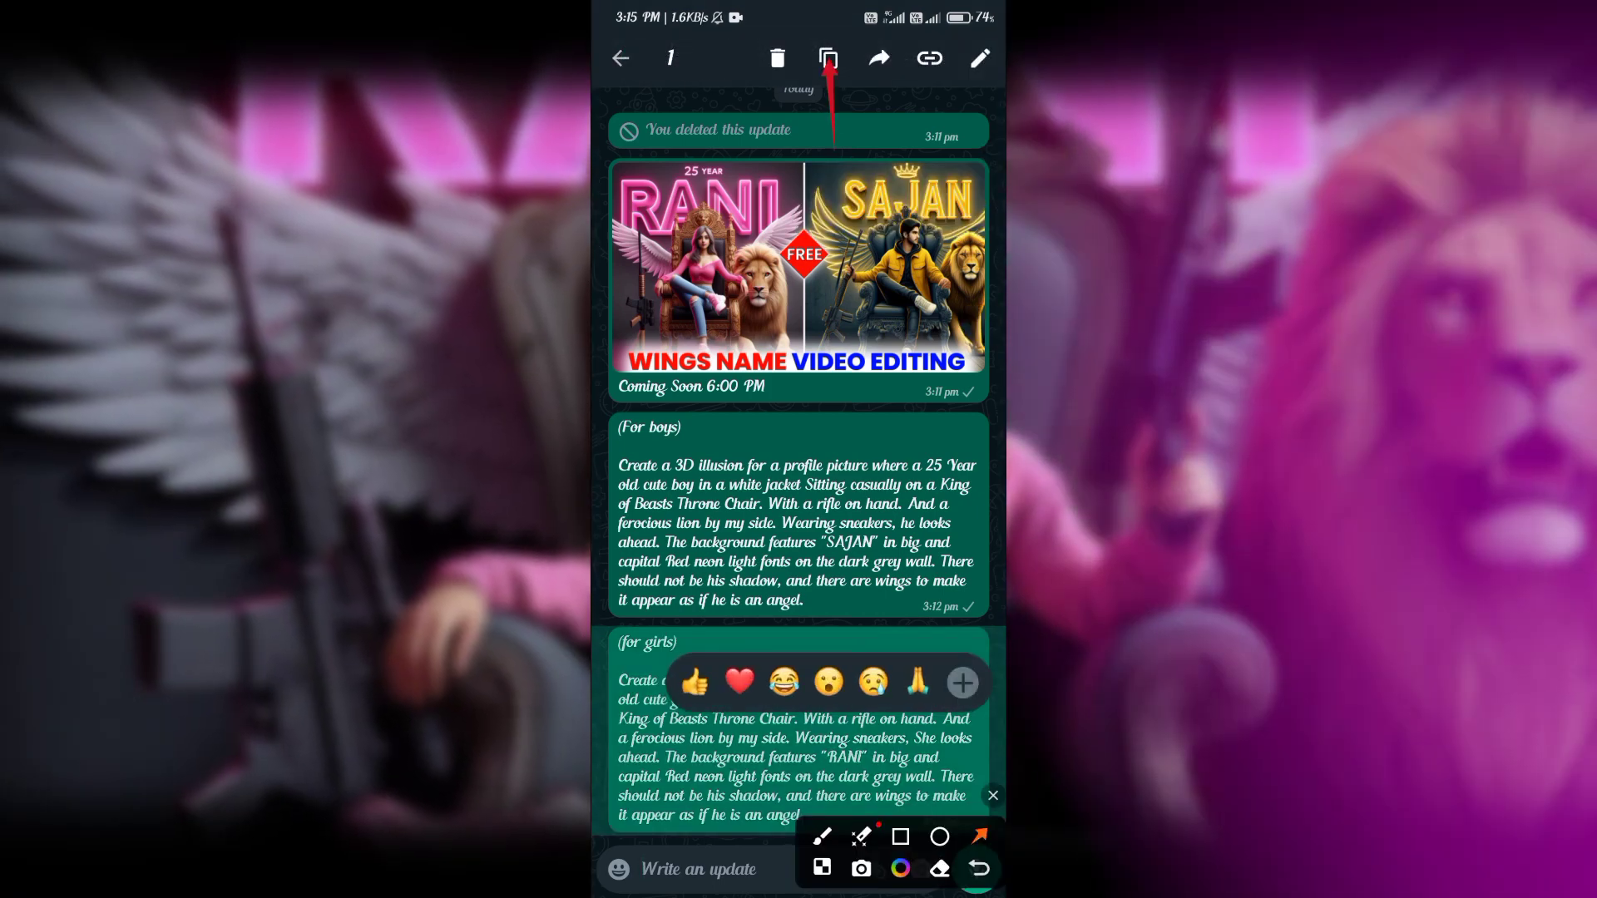
{"action": "left_click", "coordinate": [993, 795]}
{"action": "left_click", "coordinate": [827, 58]}
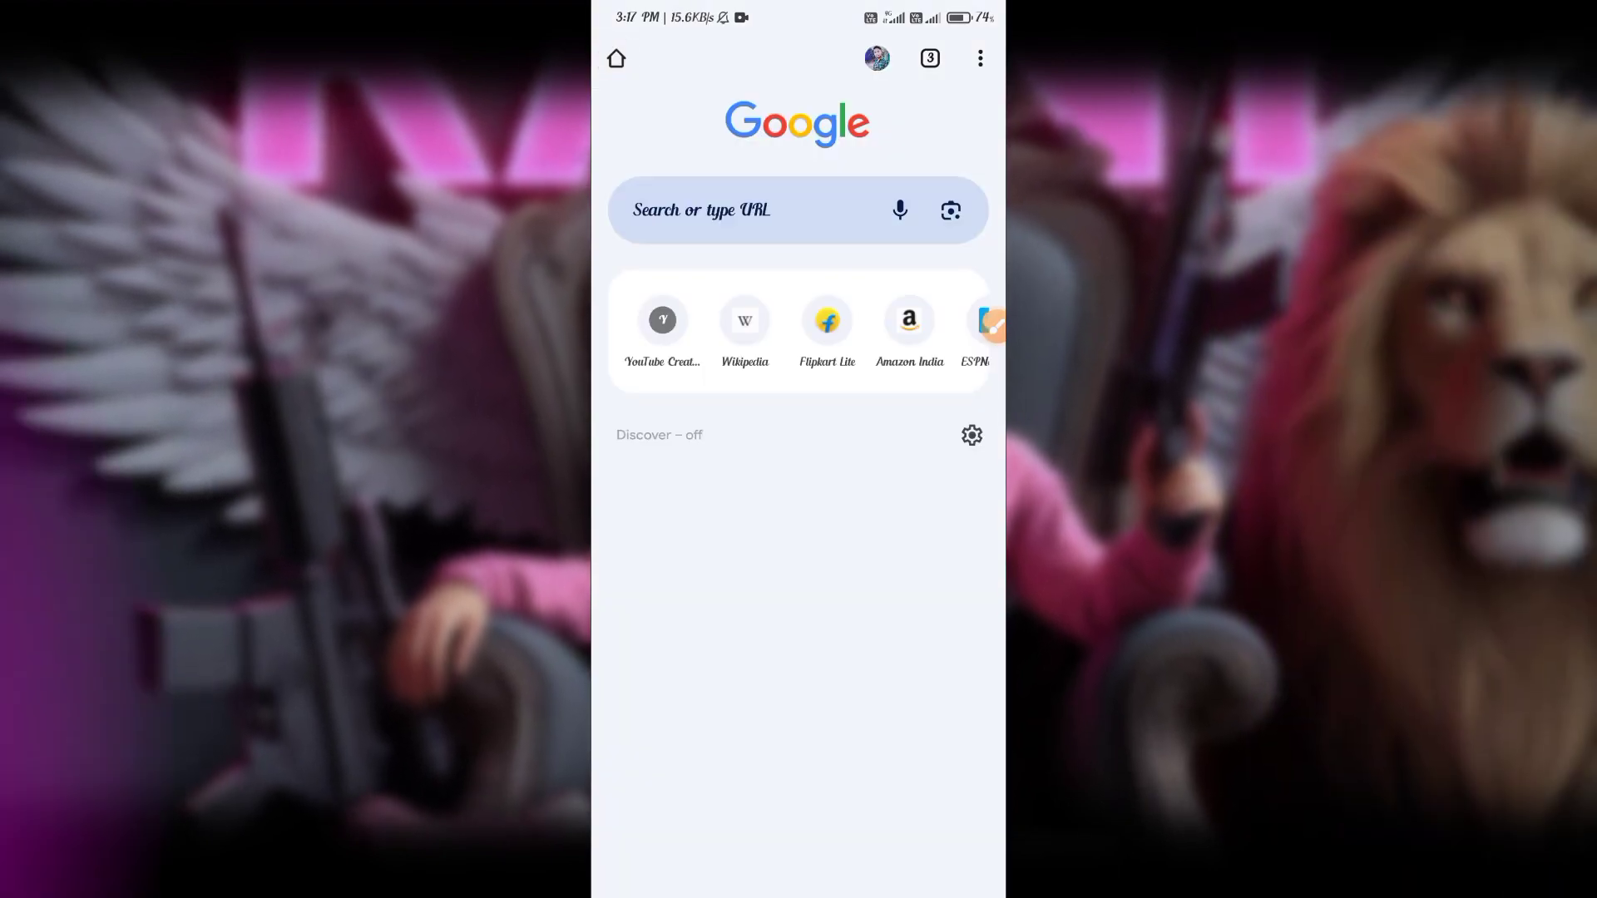
Search Google for 'bing image creator' and open the Image Creator from Microsoft Designer result.
{"action": "left_click", "coordinate": [749, 210]}
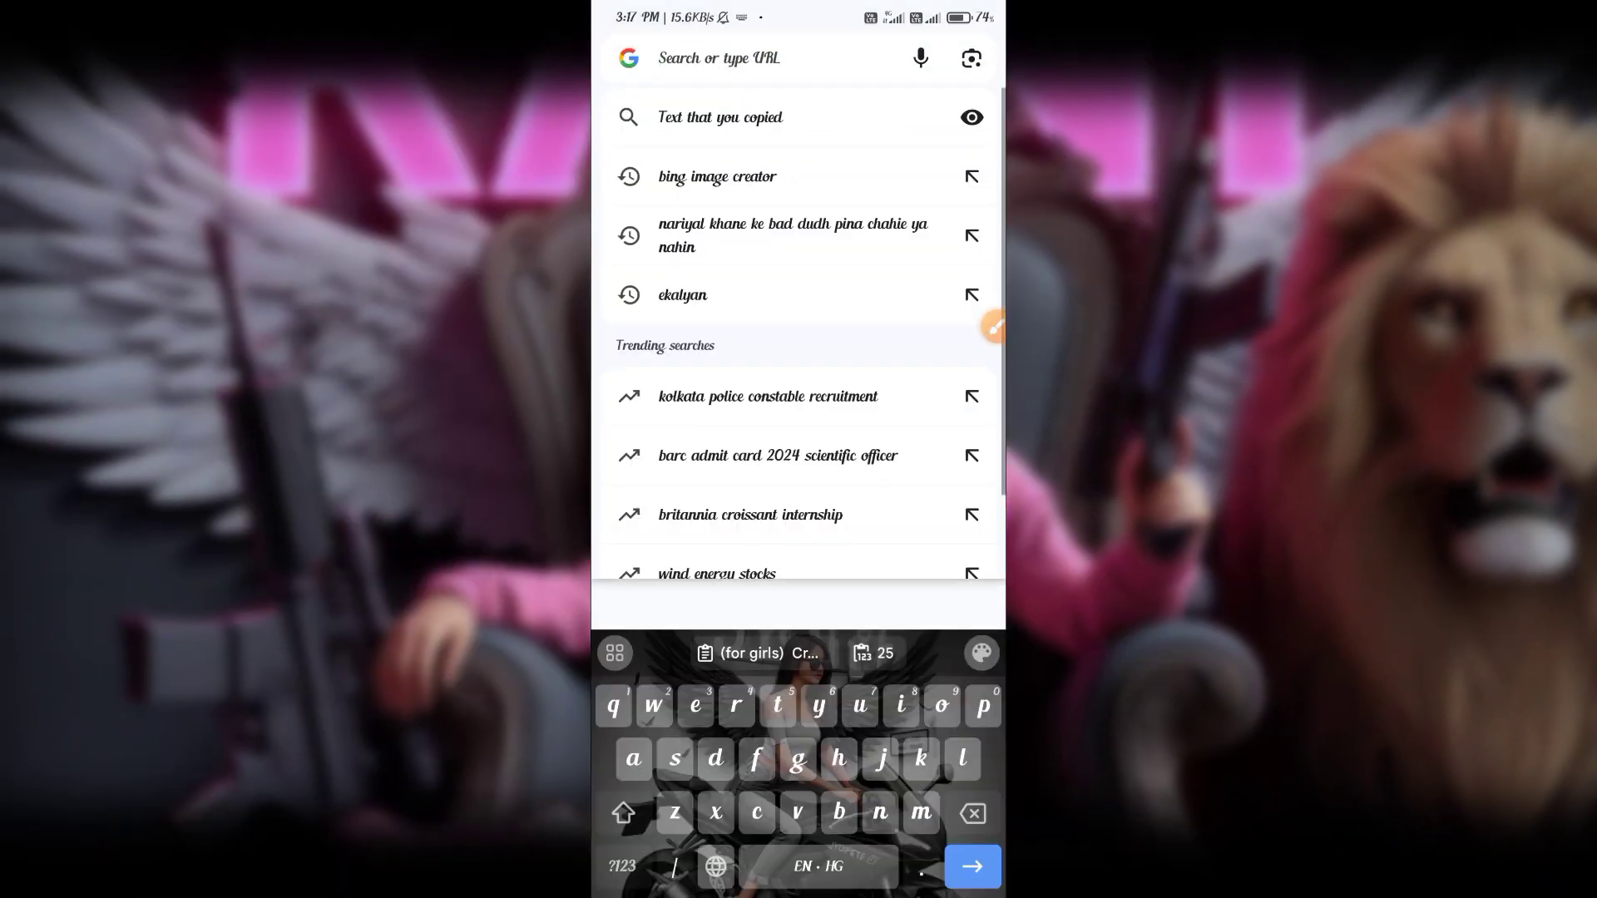
{"action": "left_click", "coordinate": [717, 176]}
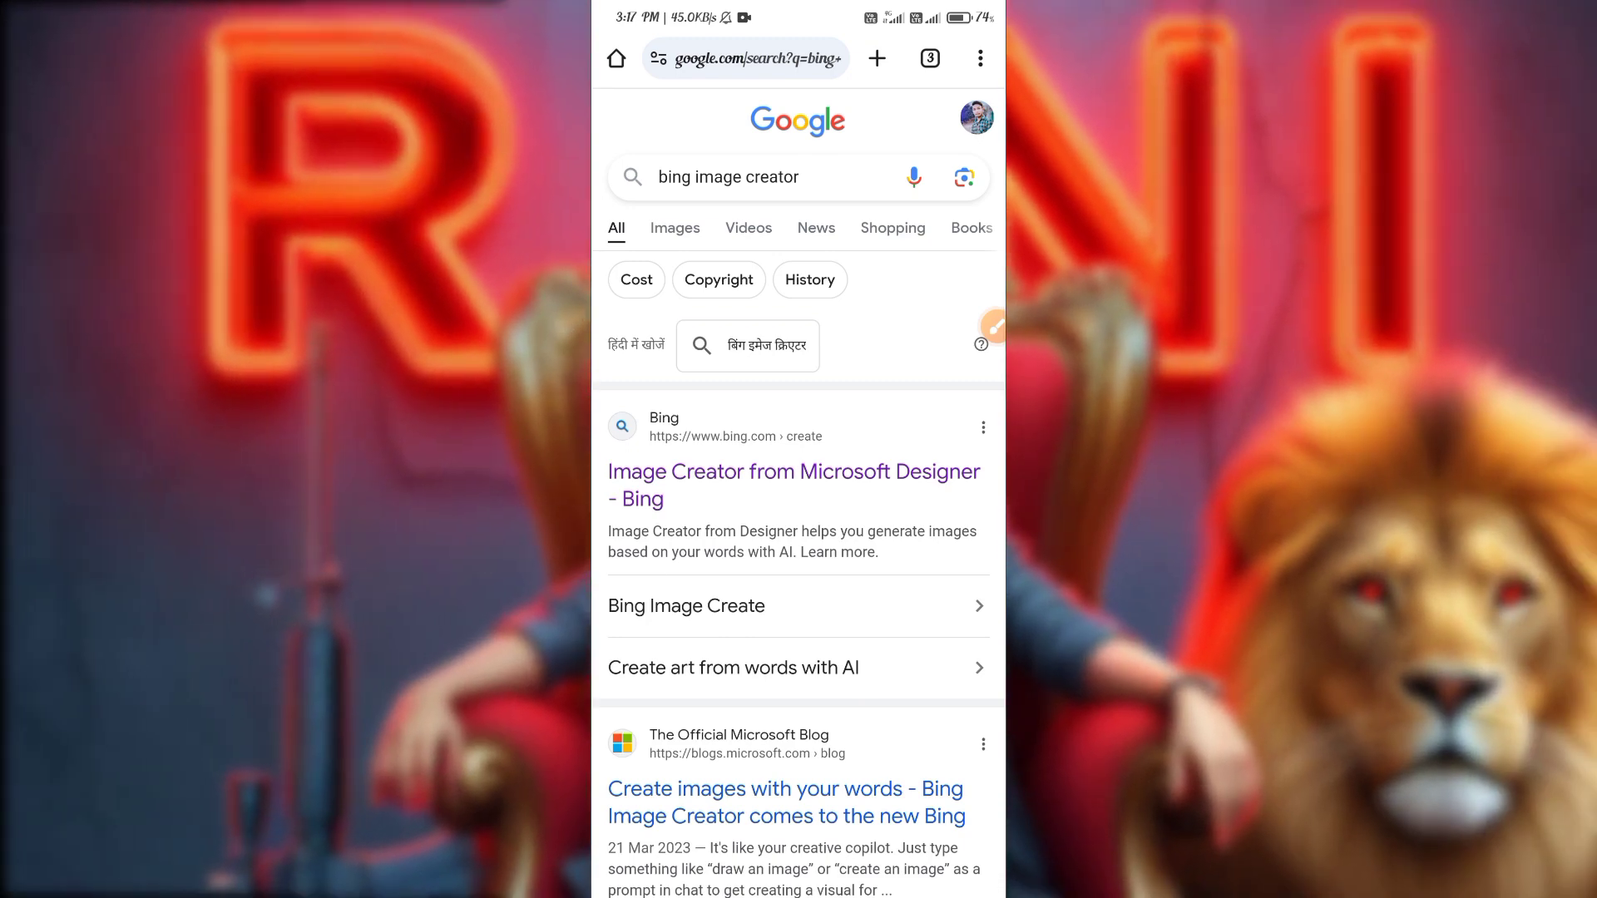
{"action": "left_click", "coordinate": [992, 326]}
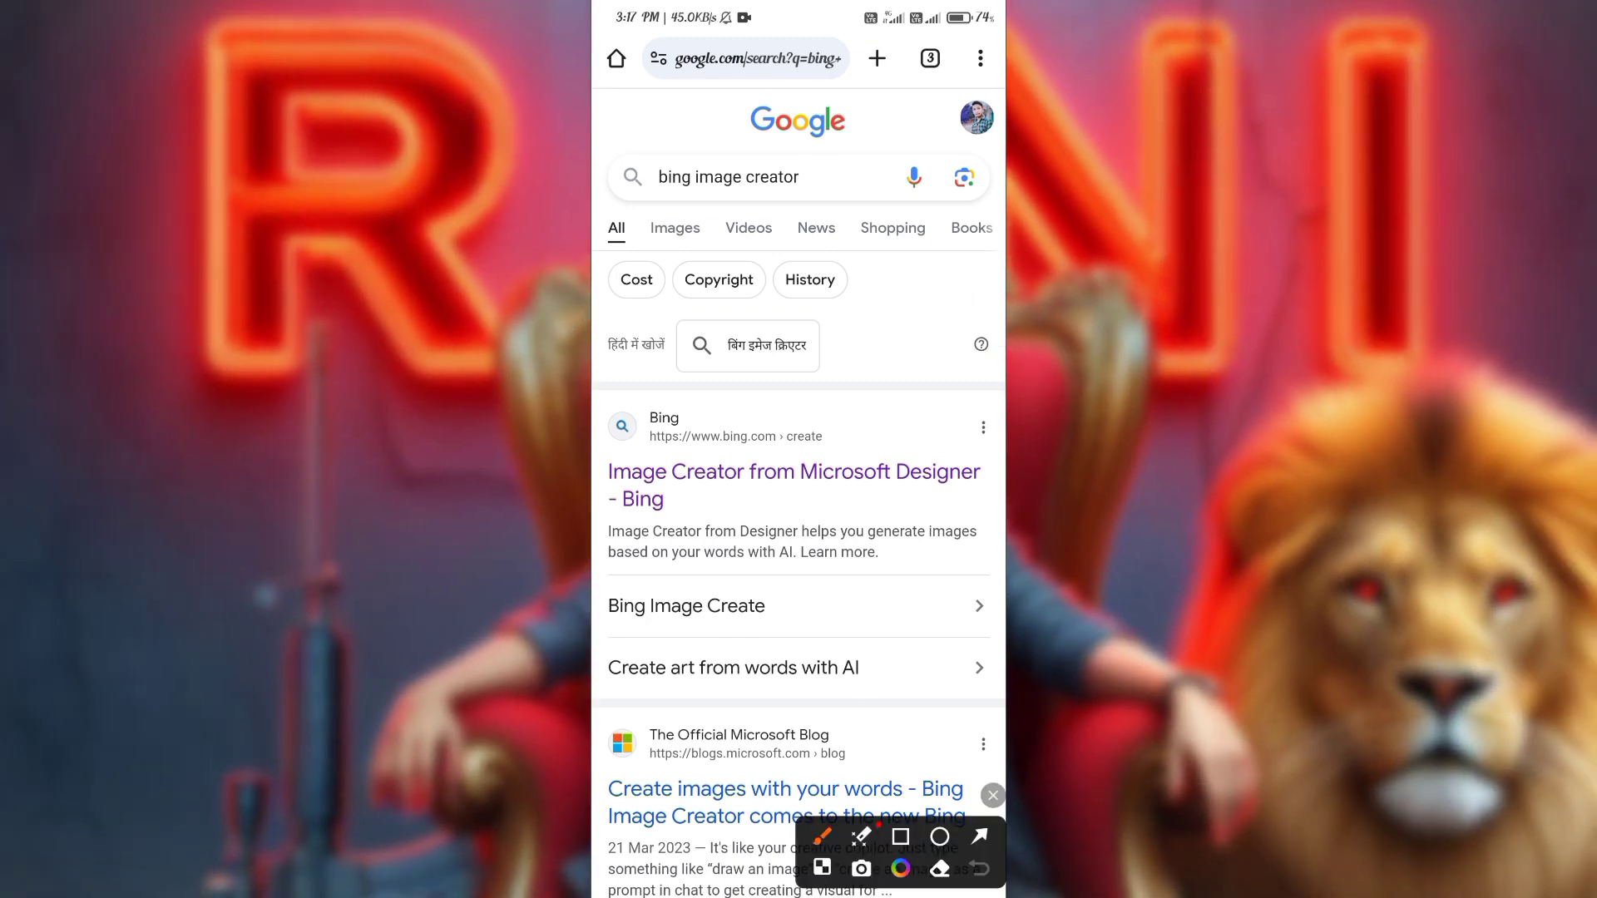
{"action": "left_click_drag", "start_coordinate": [877, 366], "coordinate": [812, 442]}
{"action": "left_click", "coordinate": [993, 795]}
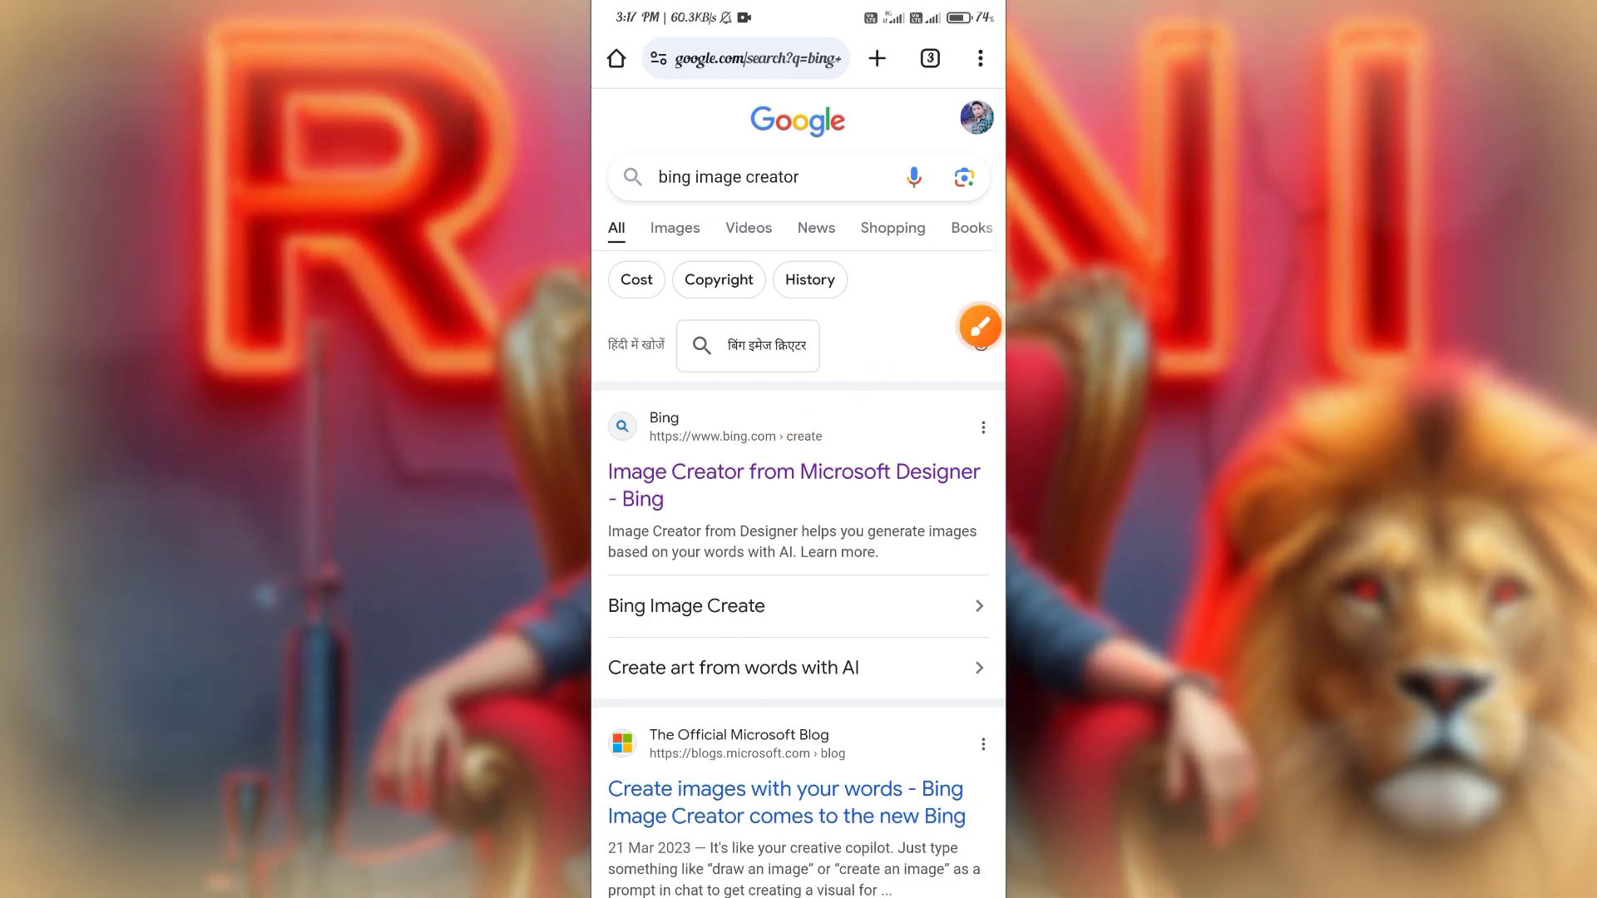
{"action": "left_click", "coordinate": [794, 471]}
{"action": "left_click", "coordinate": [980, 326]}
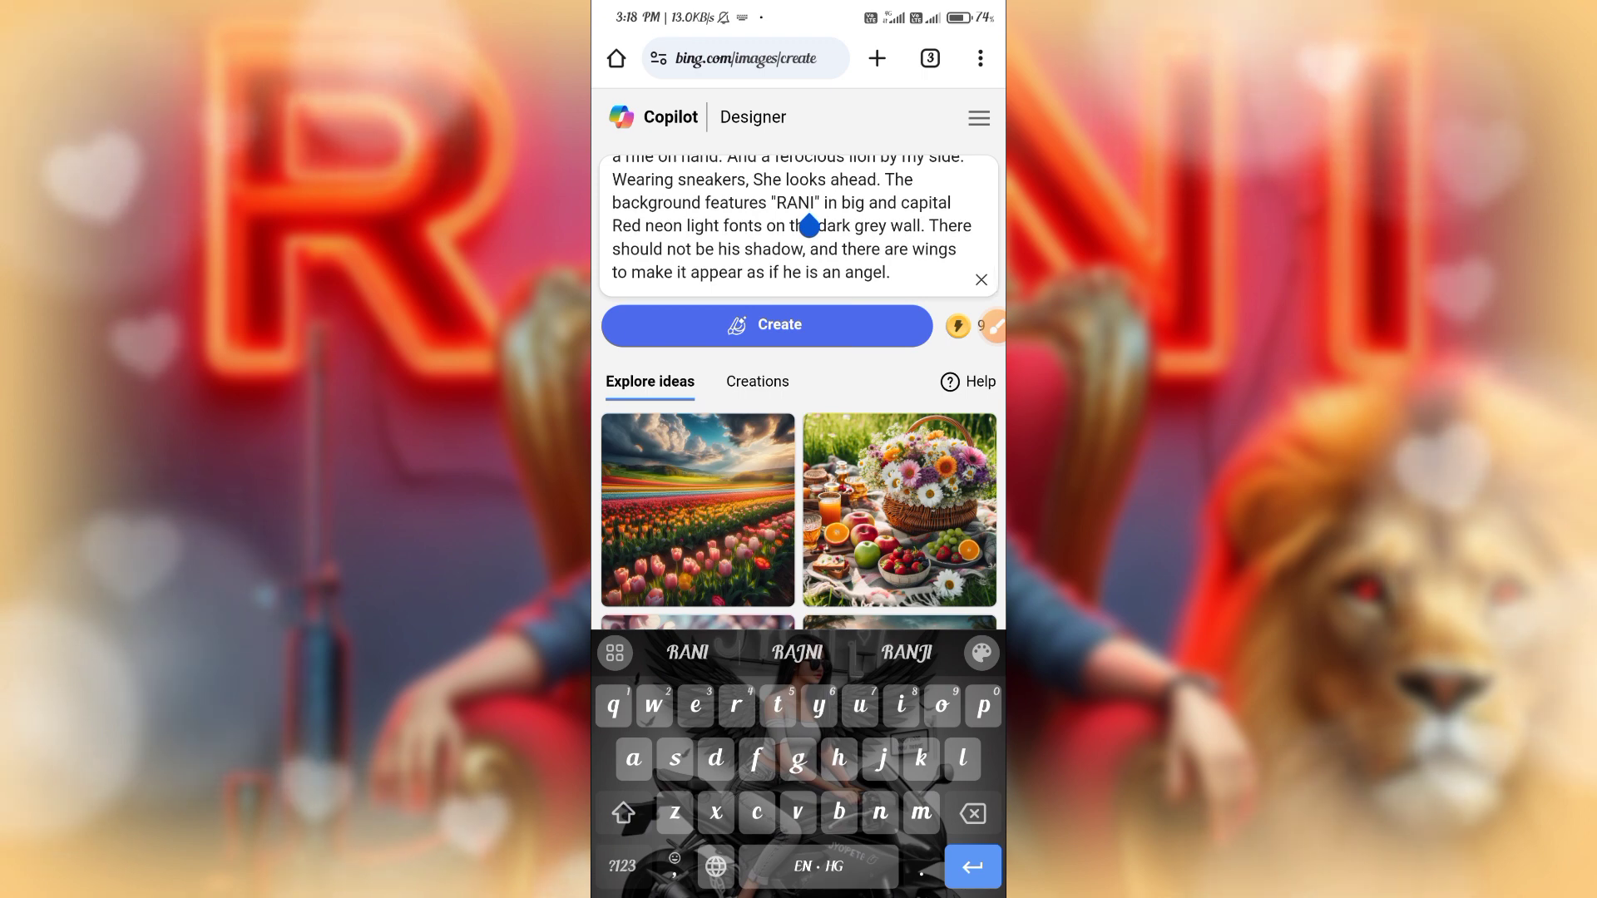
Dismiss the keyboard once the RANI girls' prompt is in the prompt box.
{"action": "key", "text": "Escape"}
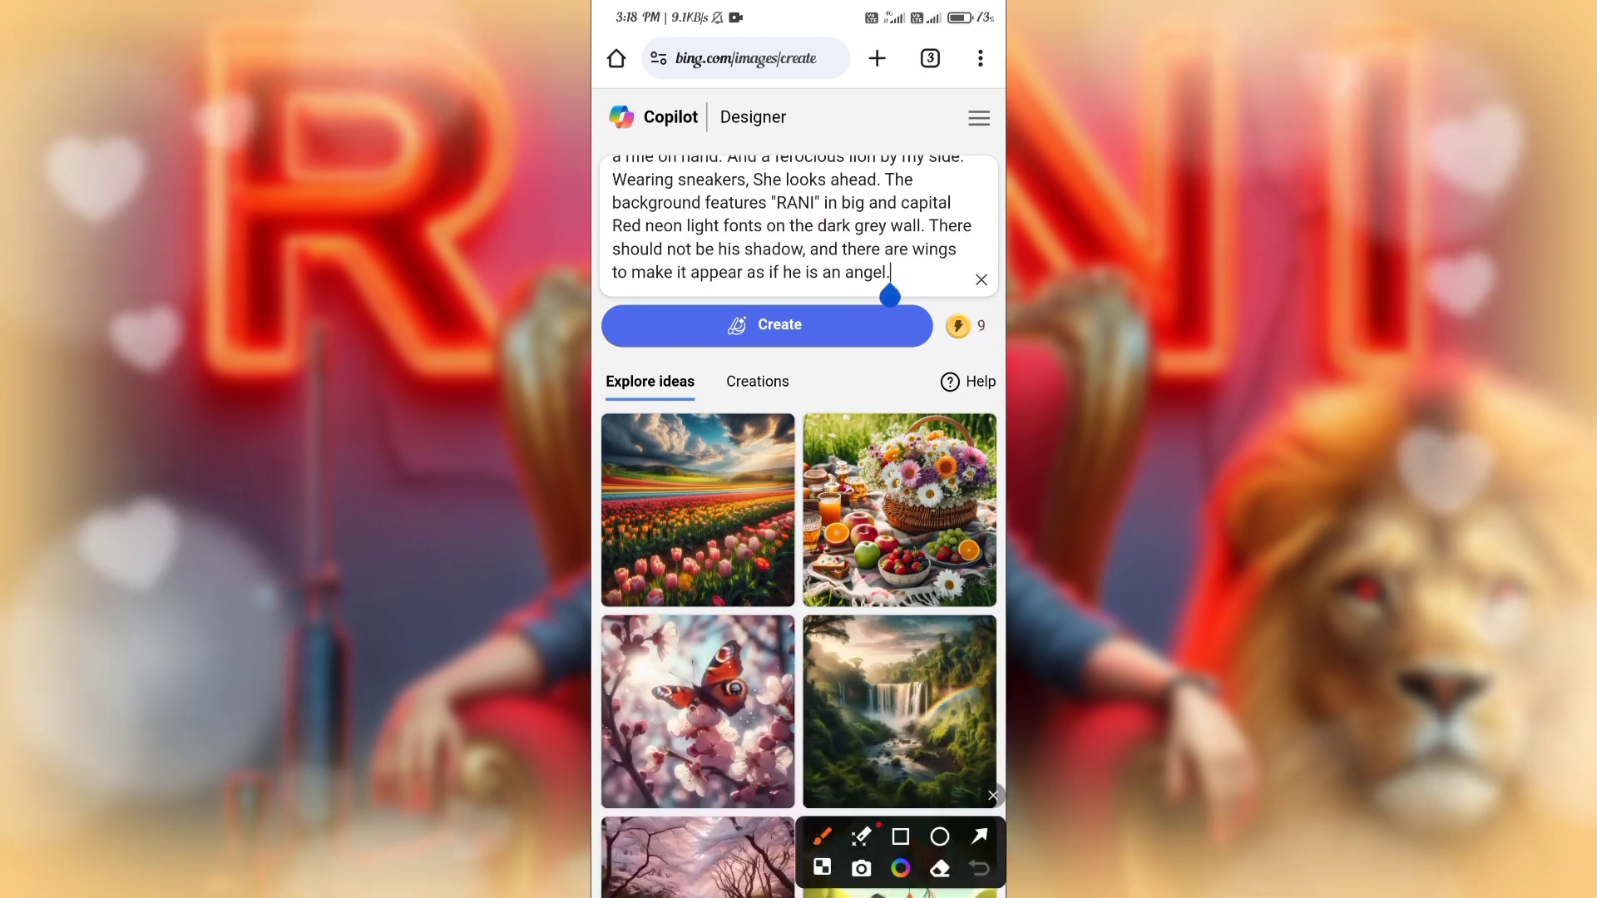